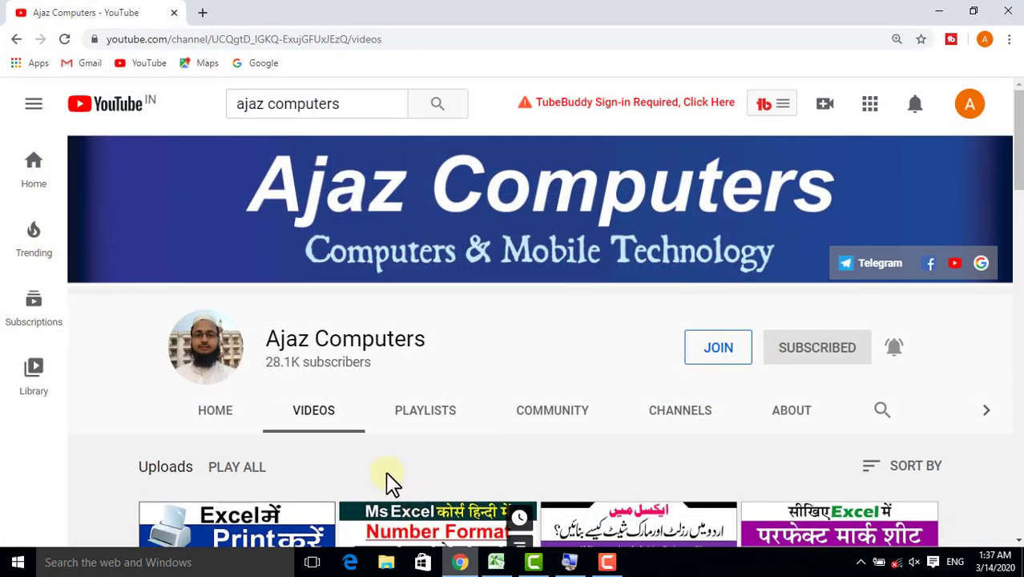
- Switch to the mark sheet workbook in Excel and open the print preview of Sheet1
scroll(419, 373, down, 3)
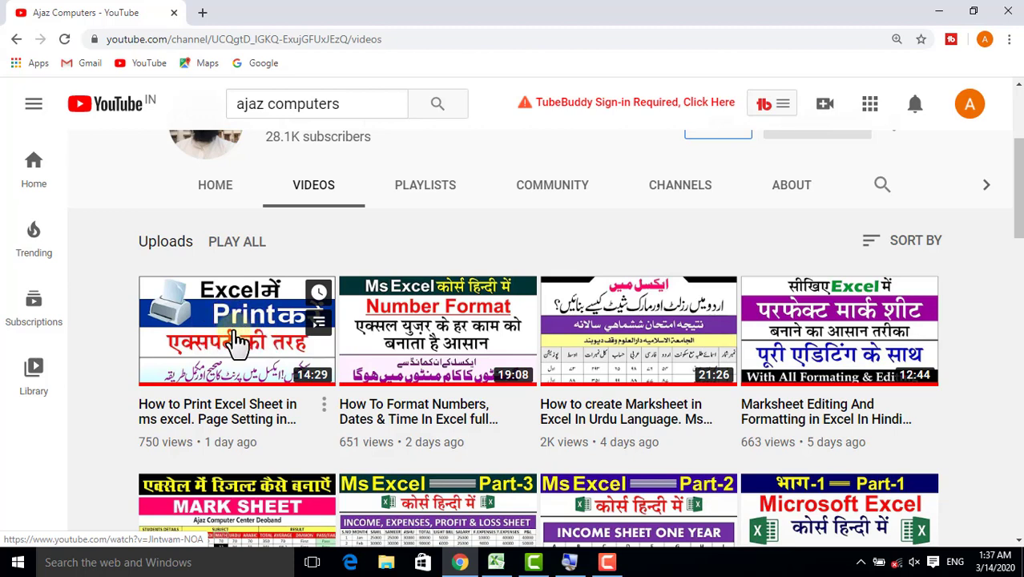
click(497, 561)
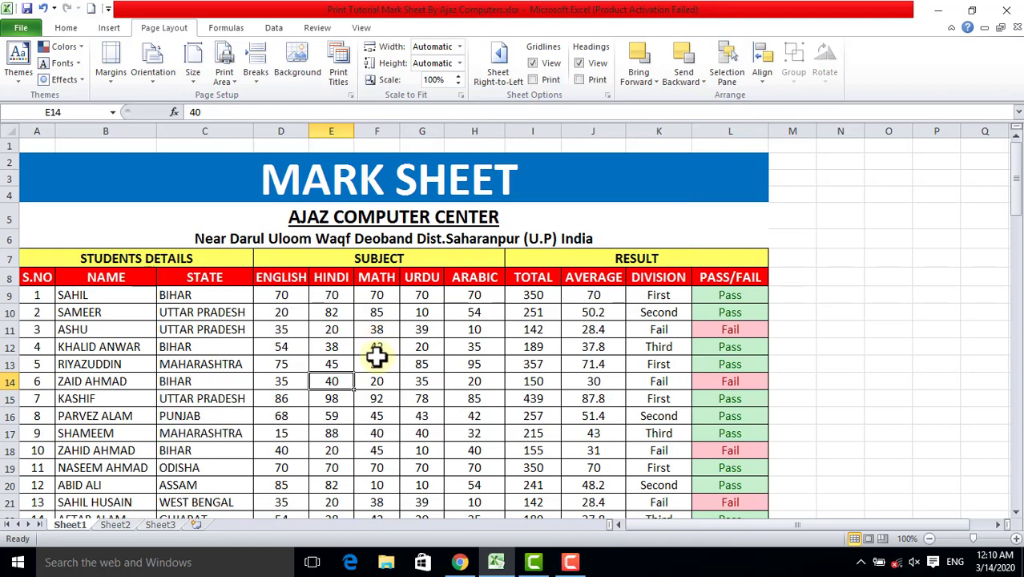
click(22, 28)
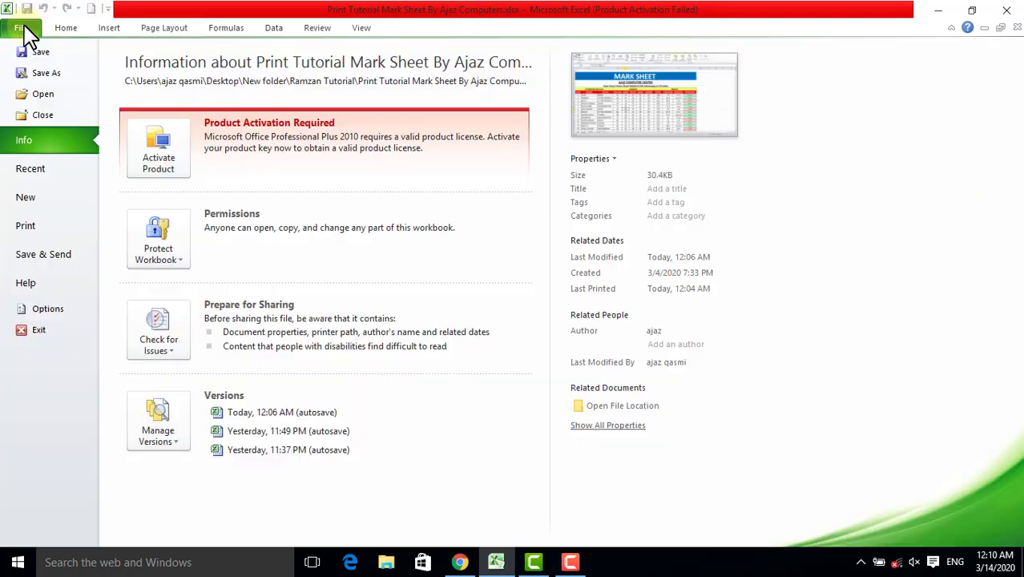
click(32, 229)
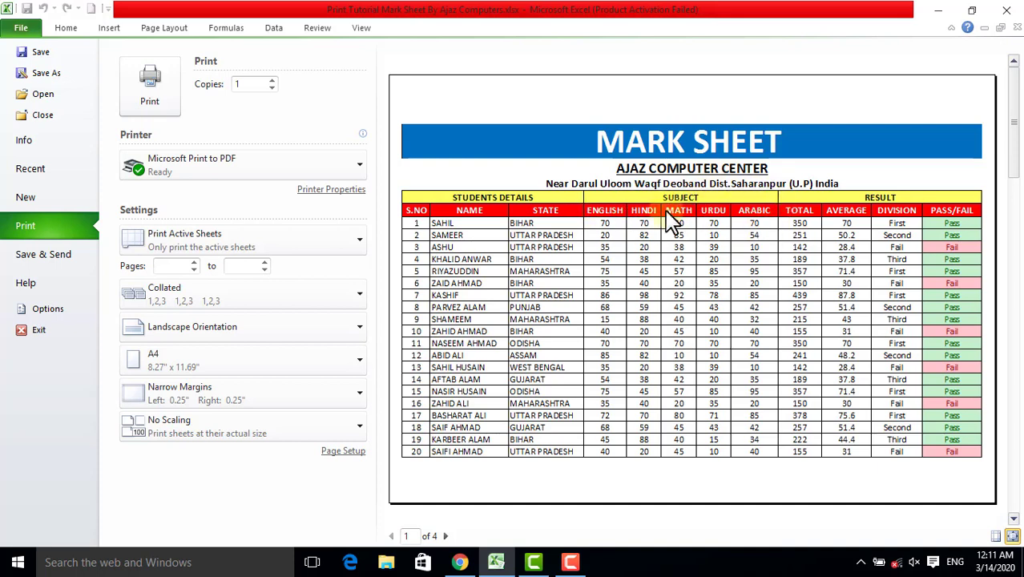
- Page through the print preview to check which pages carry the mark sheet's heading rows, and return to the sheet
click(447, 535)
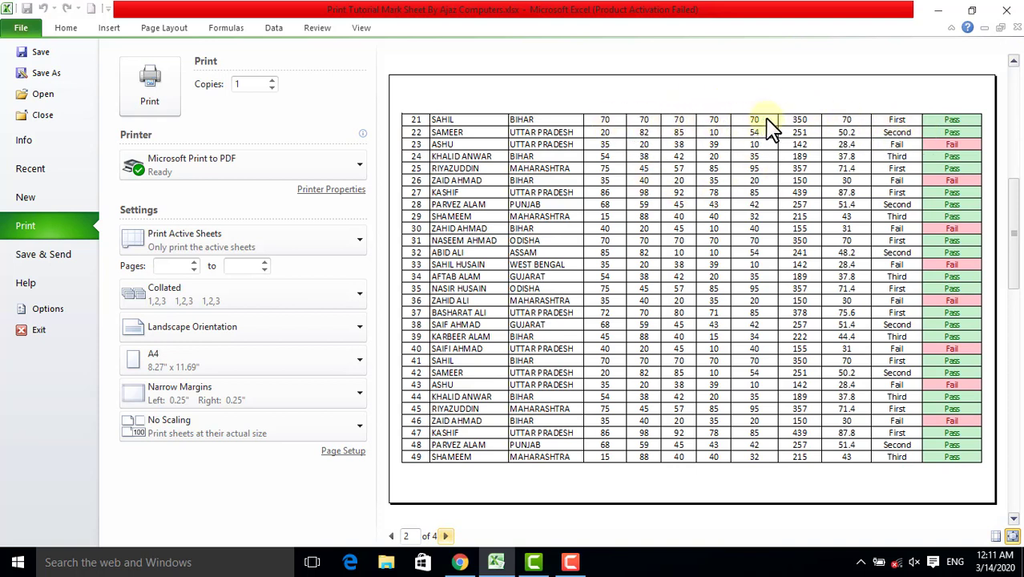
click(446, 535)
click(446, 535)
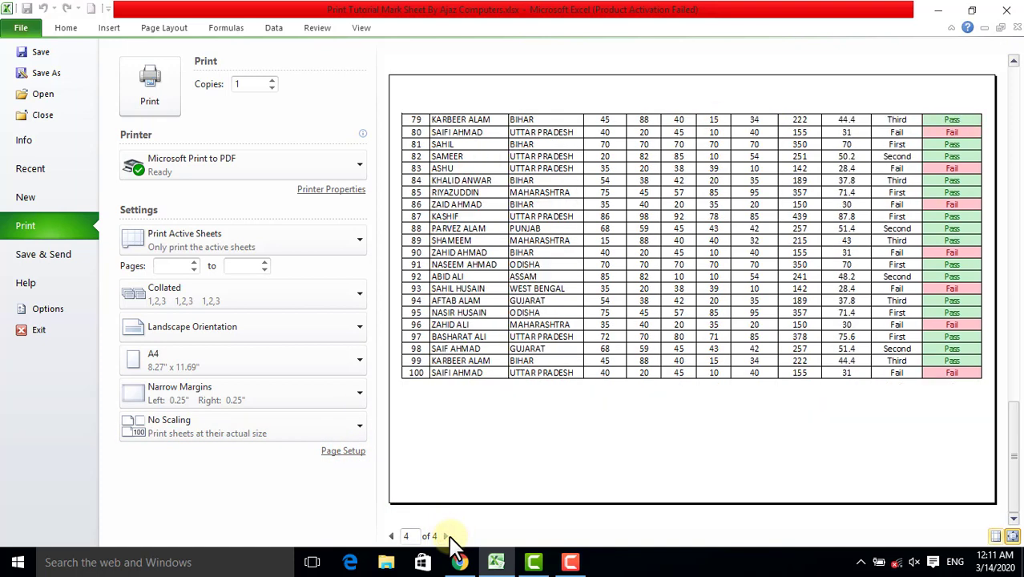
click(393, 535)
click(392, 535)
click(393, 536)
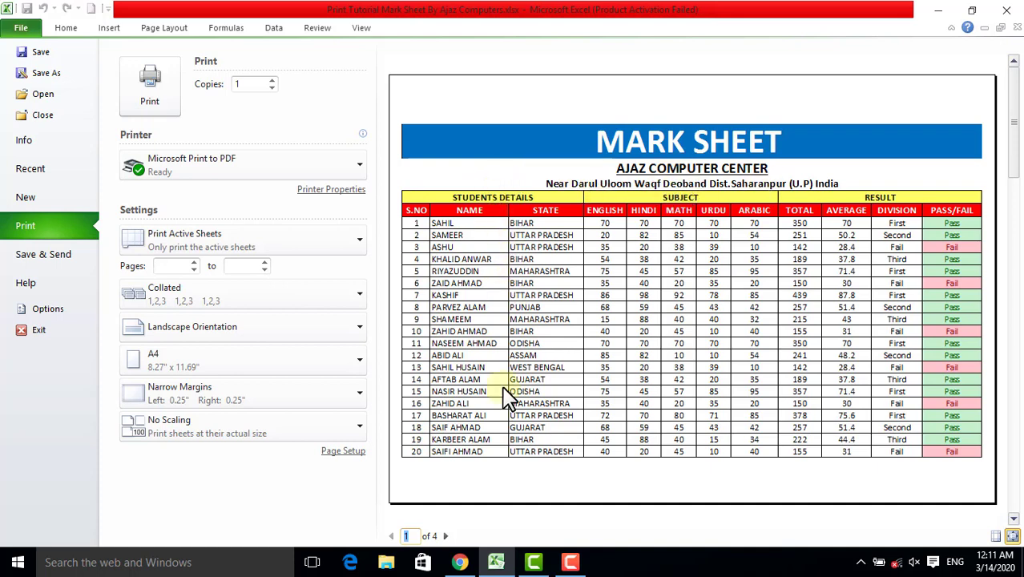
click(446, 535)
click(447, 536)
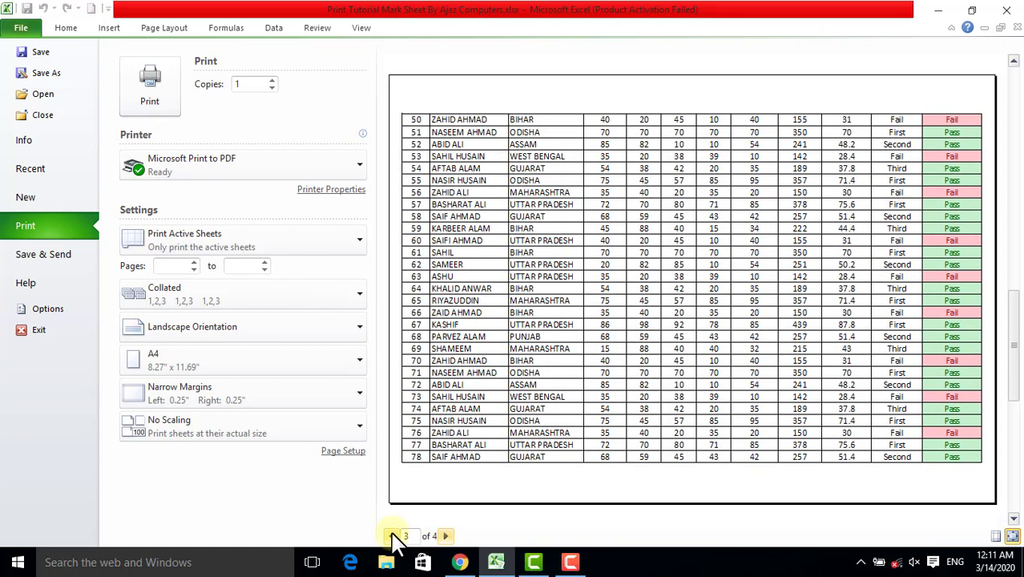
click(391, 535)
click(391, 535)
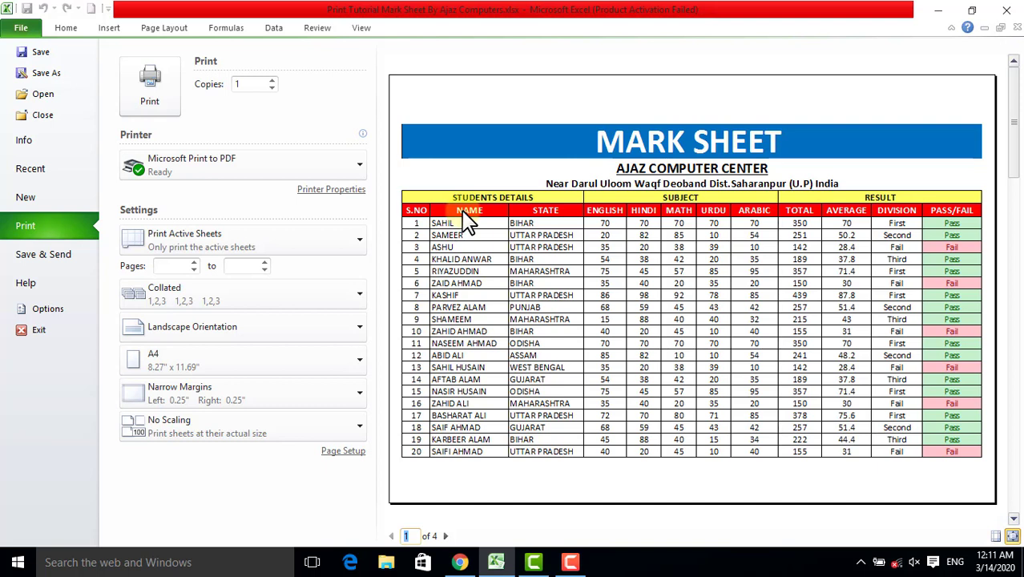
key(Escape)
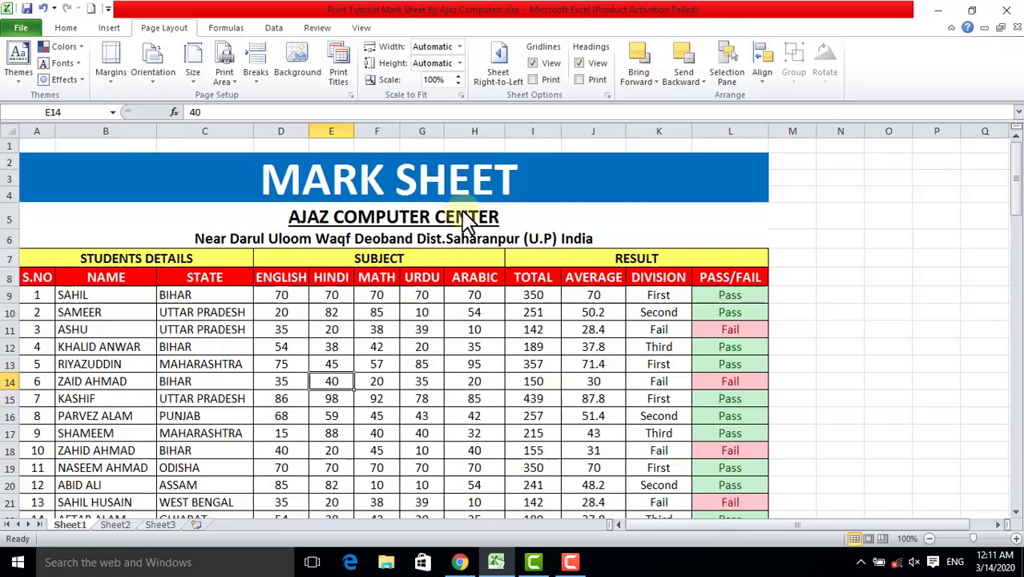
click(239, 325)
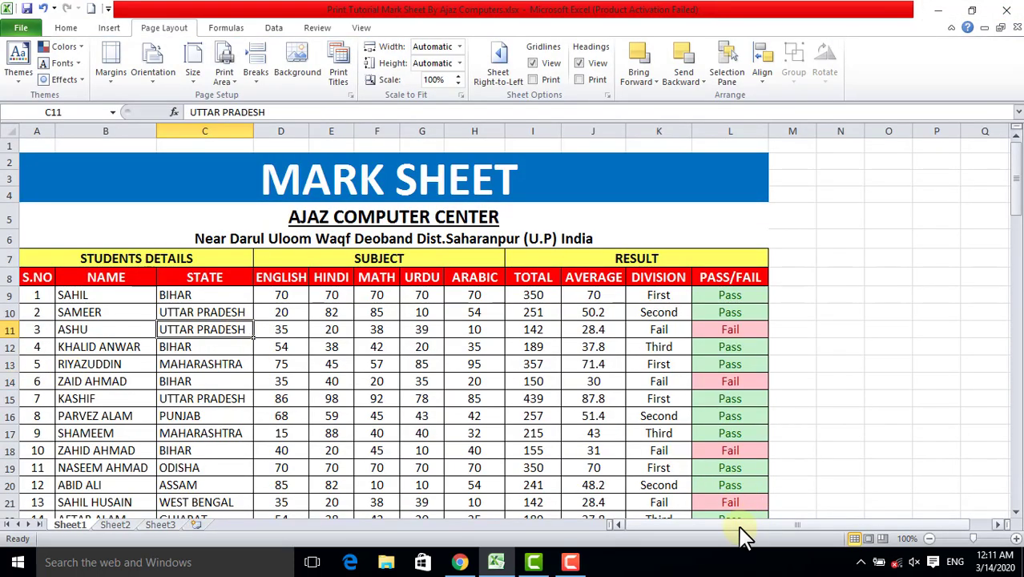
drag(750, 527, 662, 538)
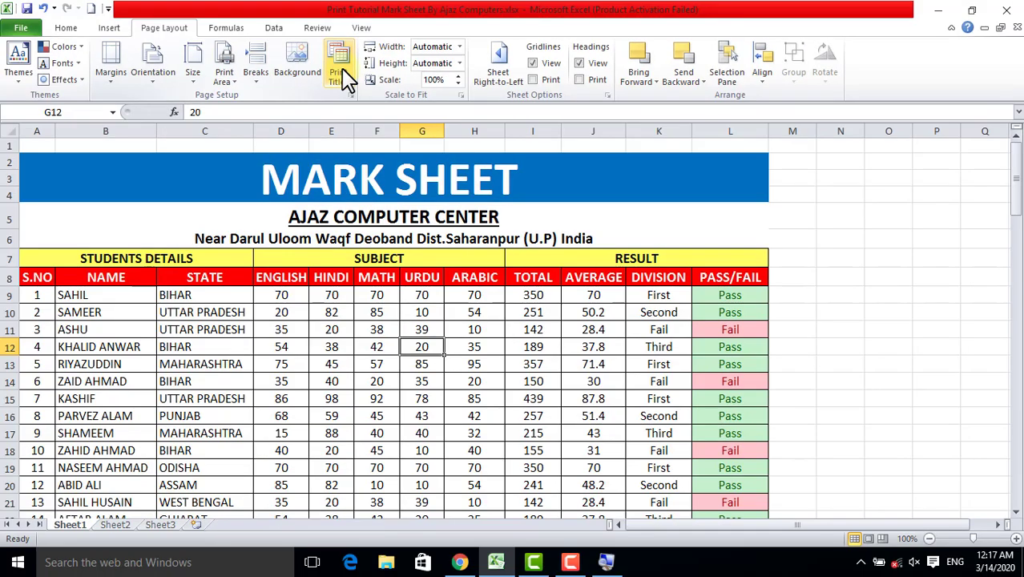
- Set Sheet1's print area to $A$12:$L$24 in Page Setup and open the print preview
click(341, 68)
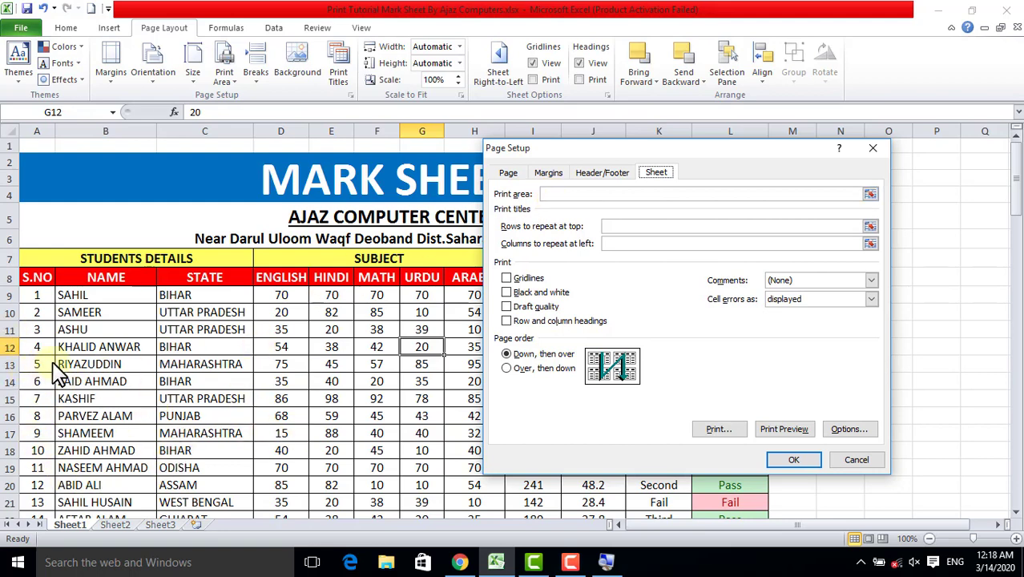
click(556, 194)
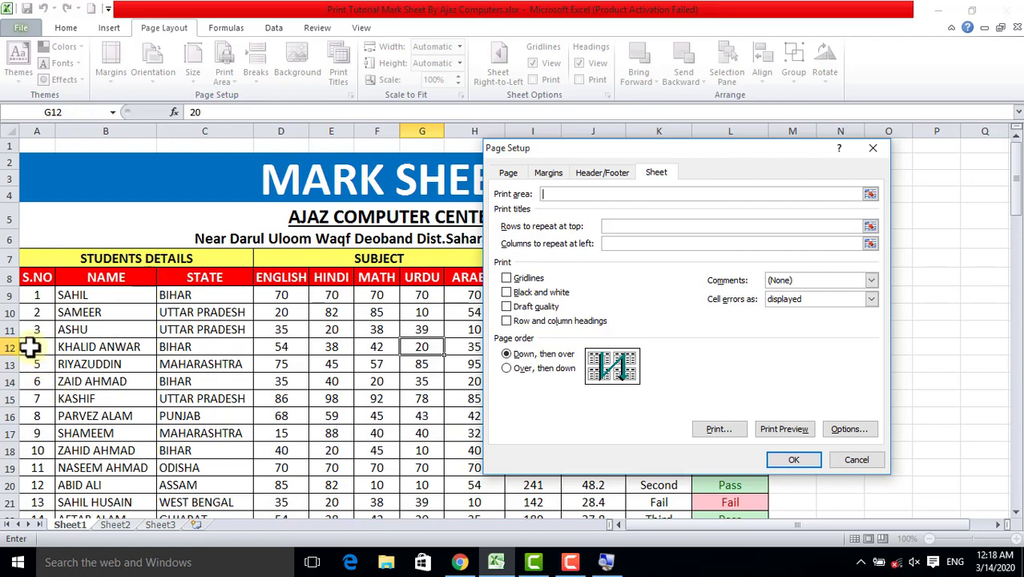
drag(31, 346, 718, 492)
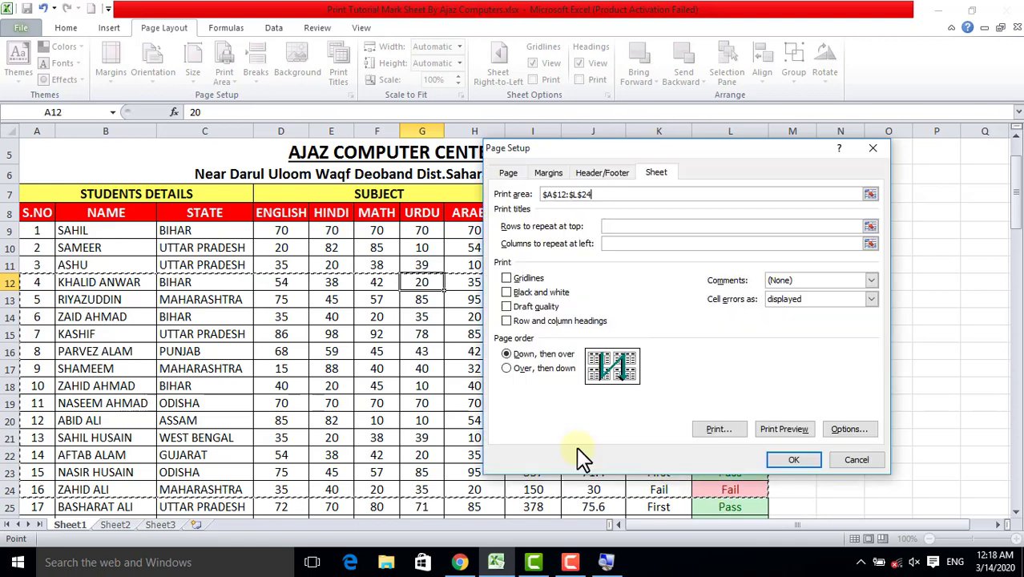
click(794, 461)
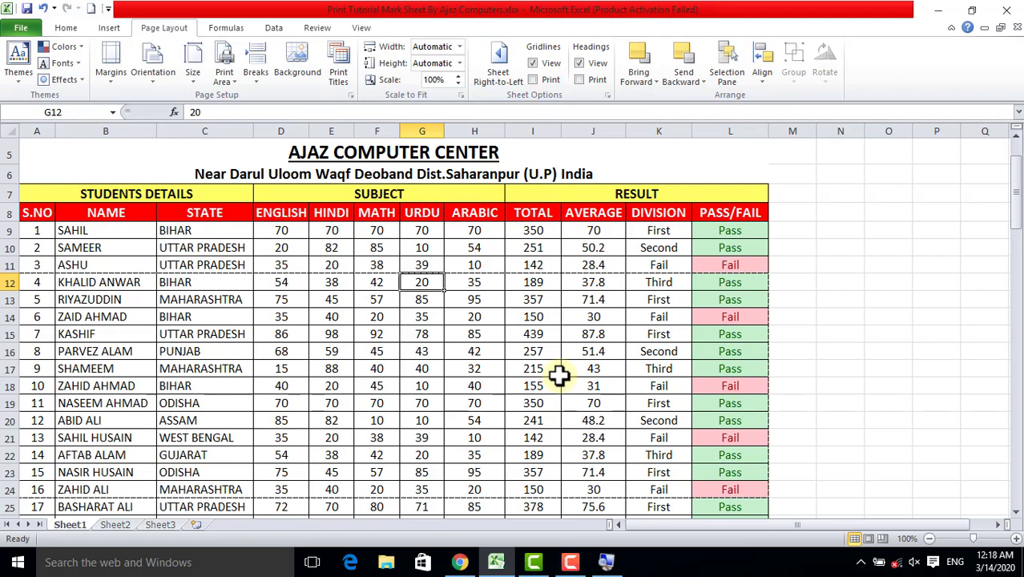
key(ctrl+p)
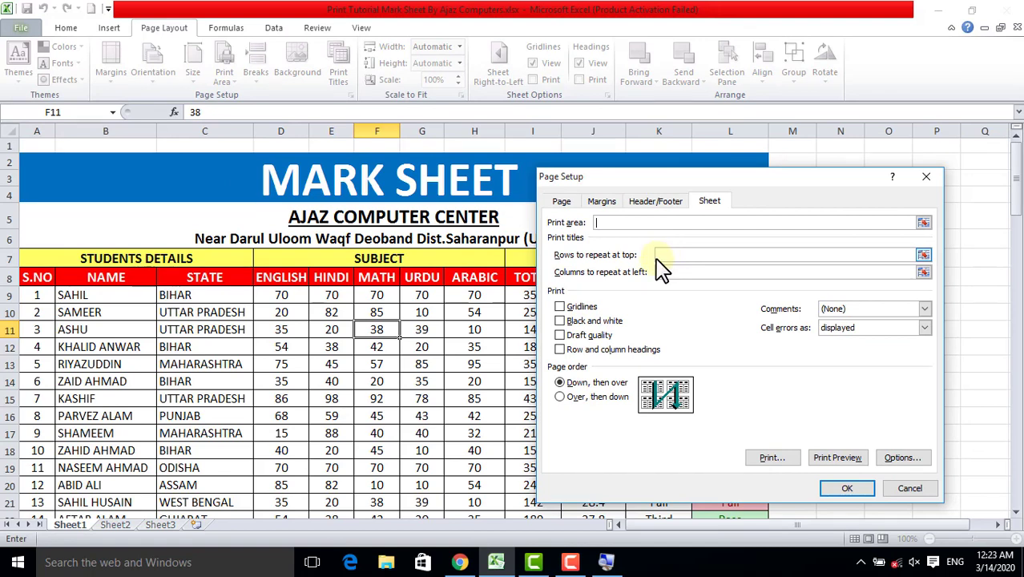
- Set rows $7:$8 of the mark sheet to repeat at the top of every printed page
click(663, 255)
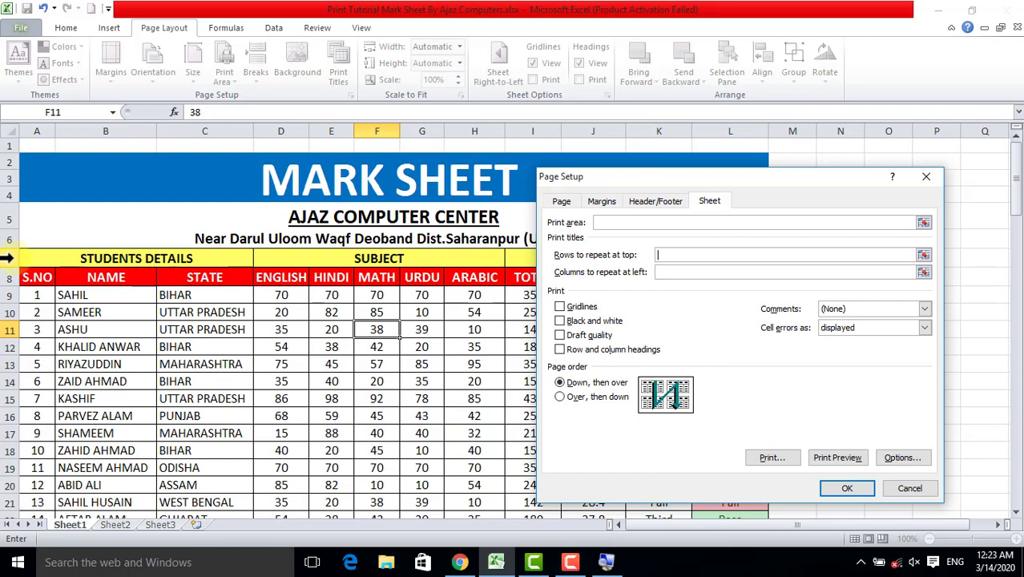
drag(7, 255, 7, 278)
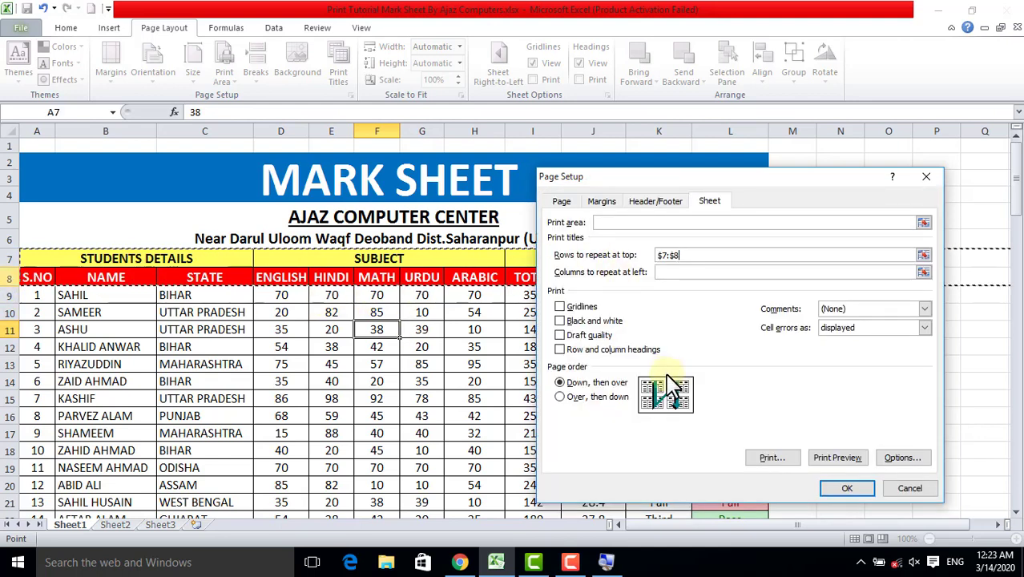
click(842, 490)
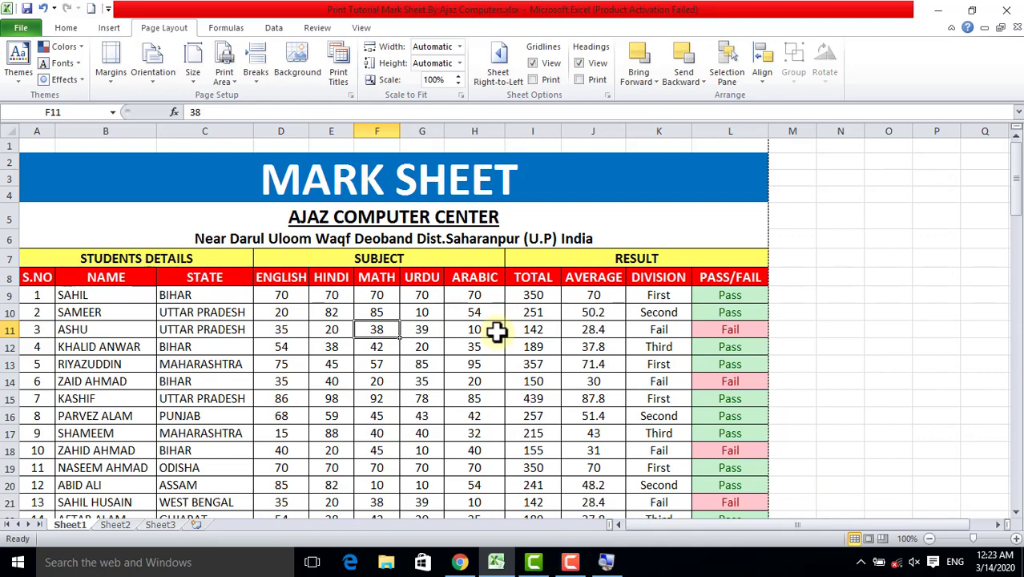
- Check in the print preview whether the two heading rows repeat on every page, and return to the sheet
key(ctrl+p)
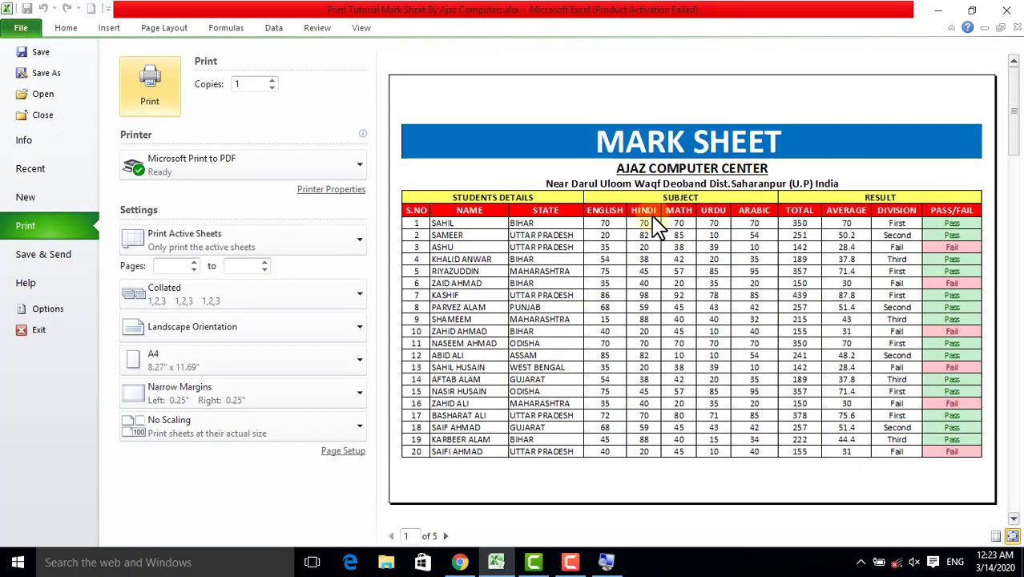
click(446, 536)
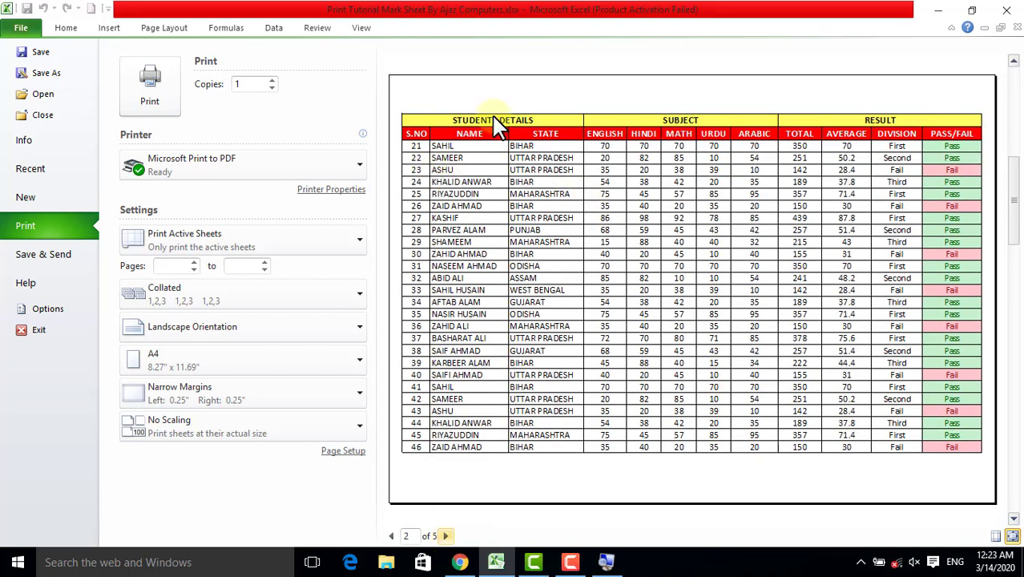
click(447, 536)
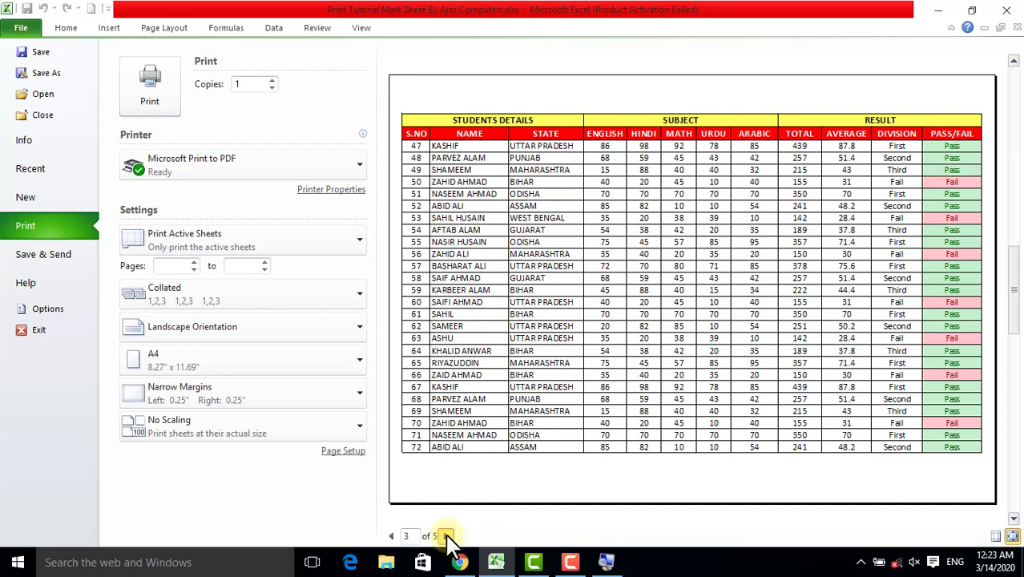
click(447, 536)
click(447, 536)
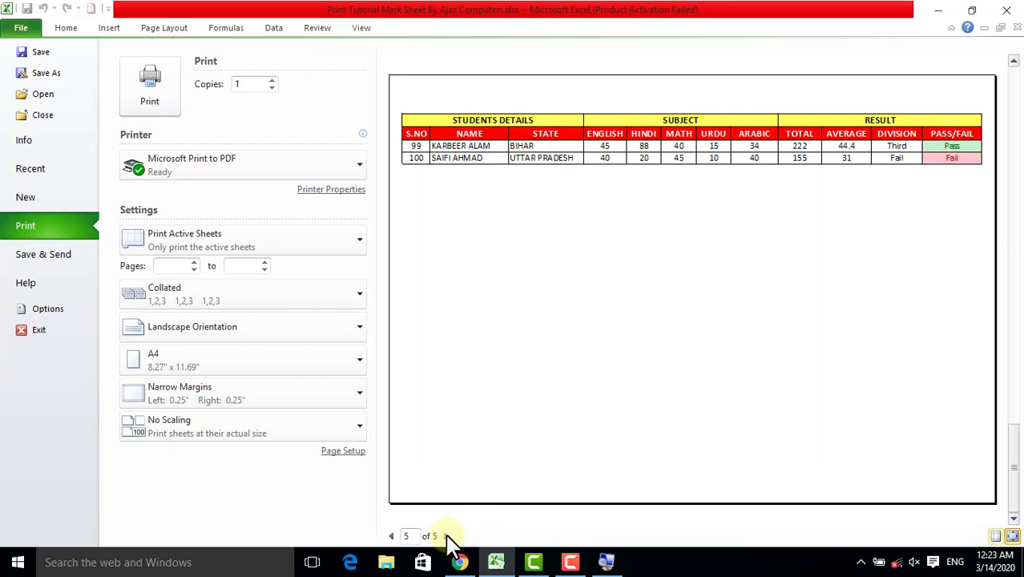
click(391, 536)
click(391, 537)
click(391, 537)
click(391, 537)
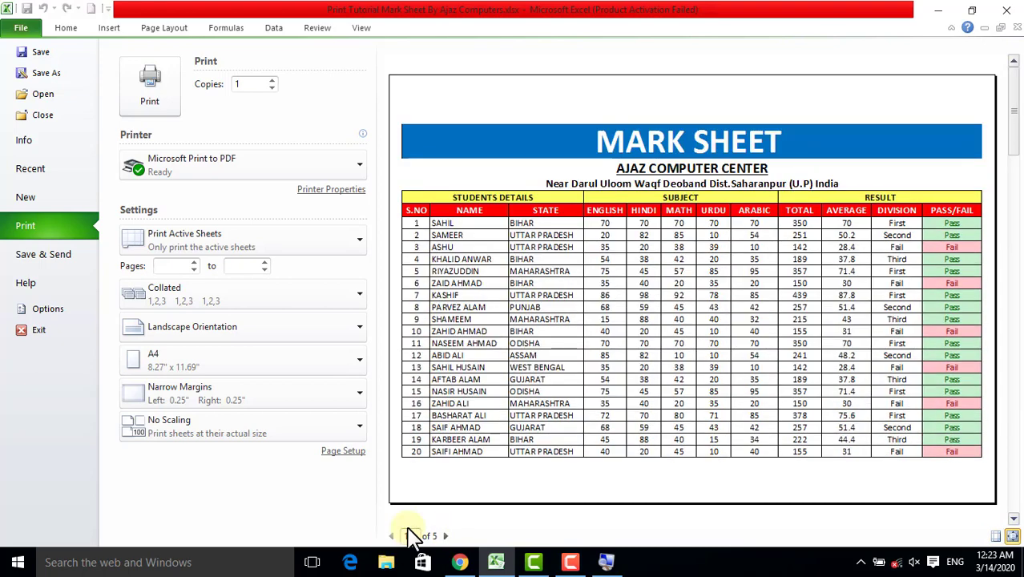
key(Escape)
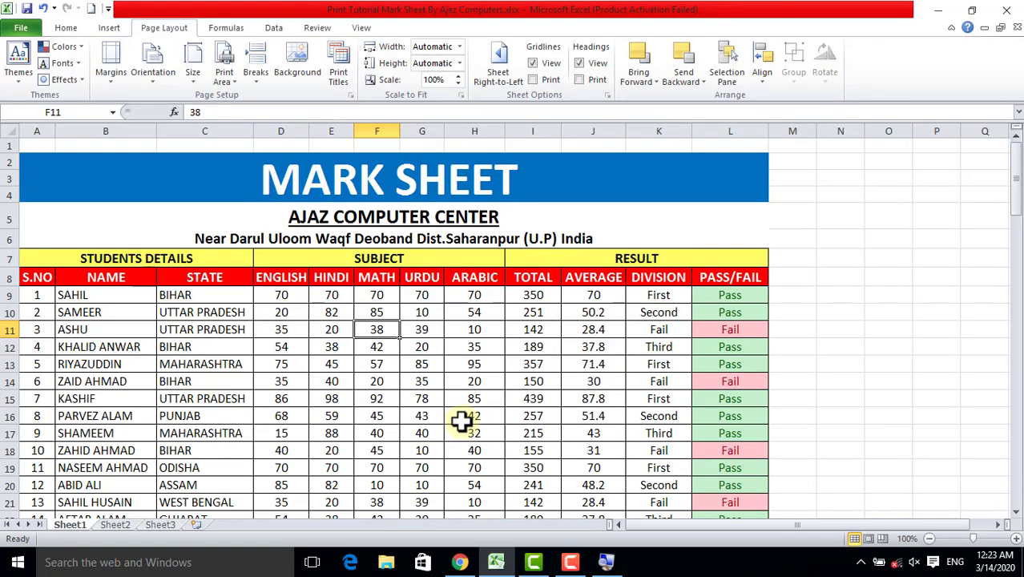
- Clear the rows to repeat at top from the print titles and close Page Setup
click(338, 55)
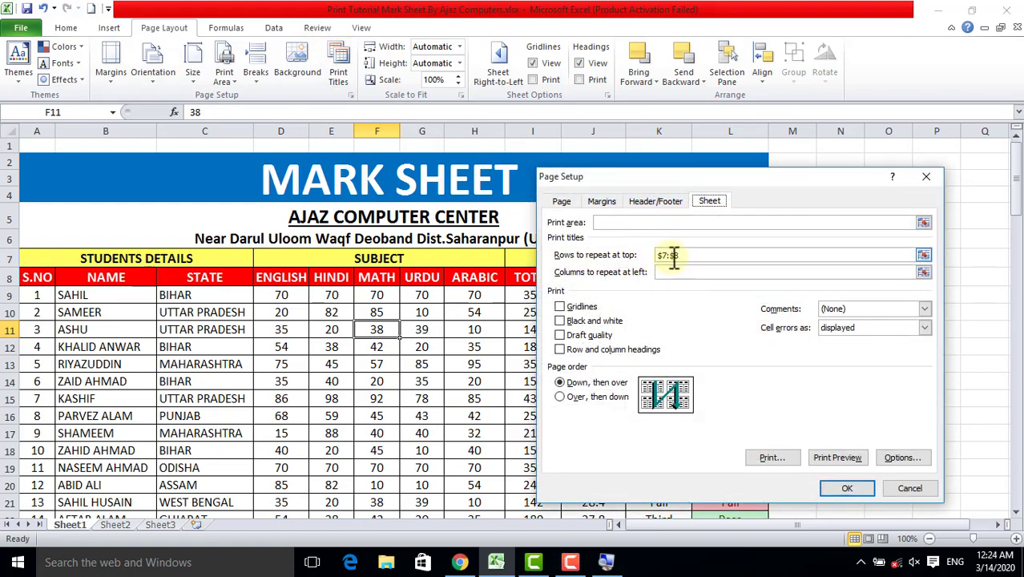
drag(676, 255, 657, 255)
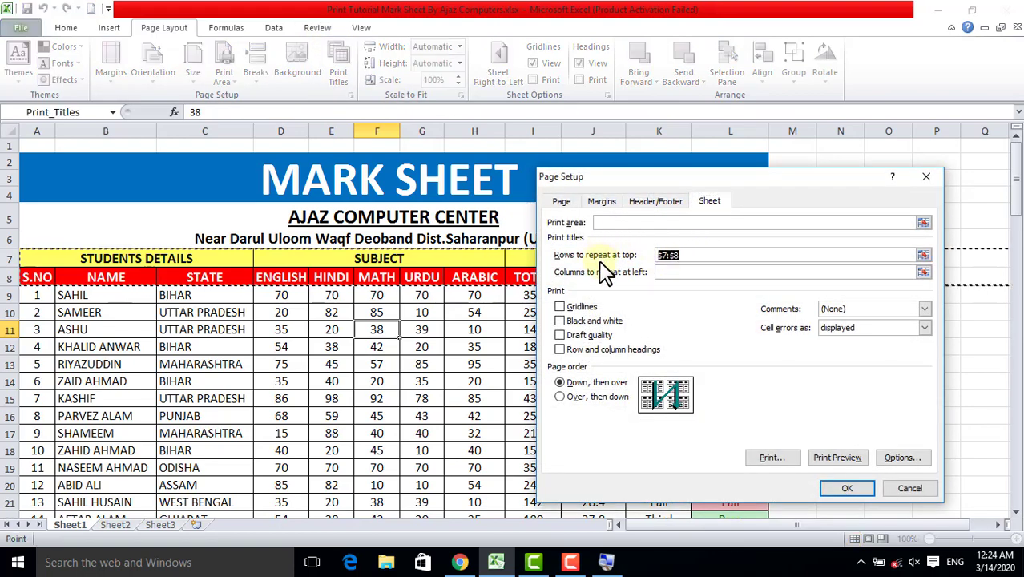
key(BackSpace)
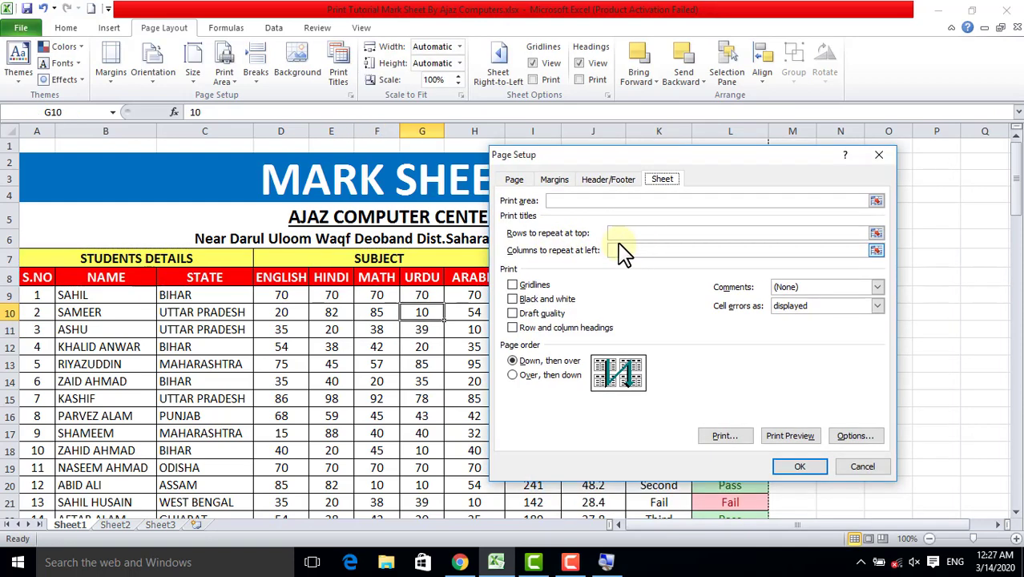
click(619, 252)
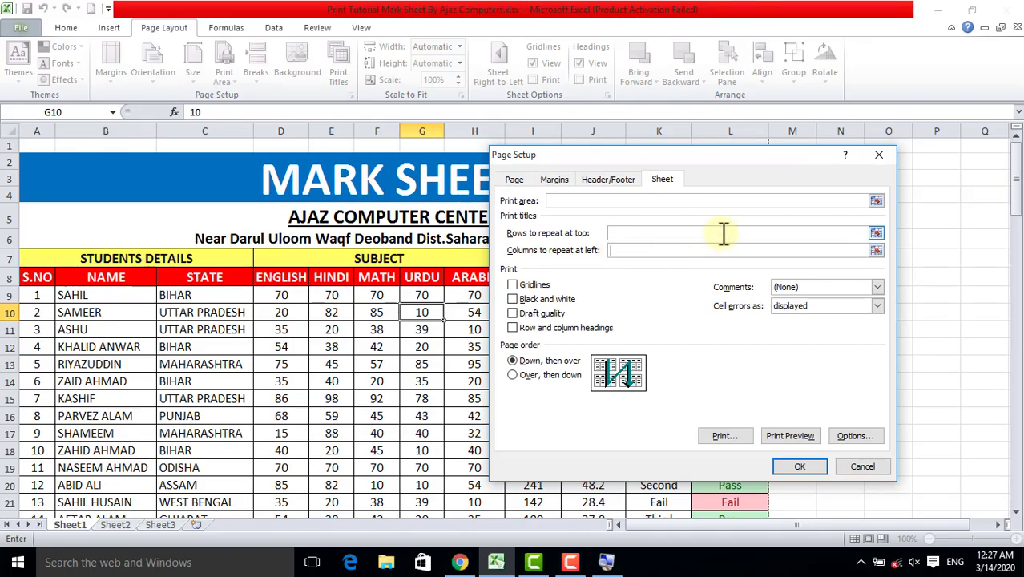
click(878, 154)
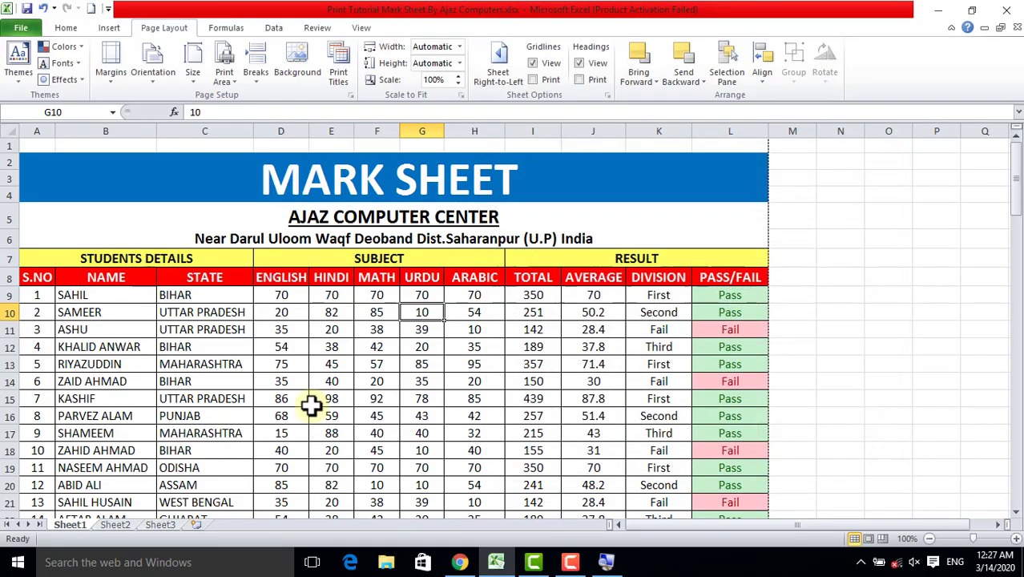
- Switch to Sheet2 and examine the wide income table's month column and the columns beyond the page break
click(127, 526)
click(115, 276)
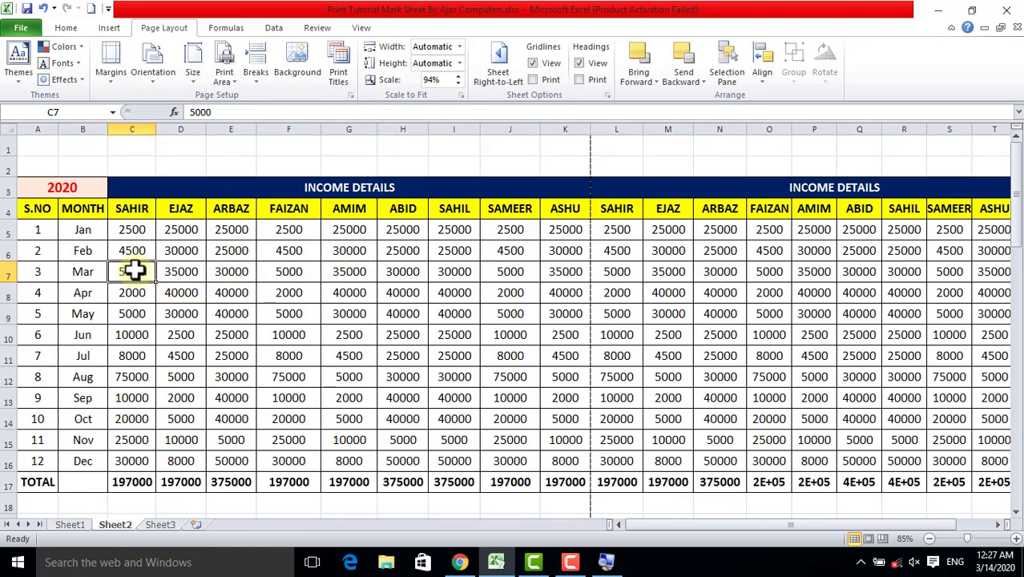
click(293, 248)
click(766, 311)
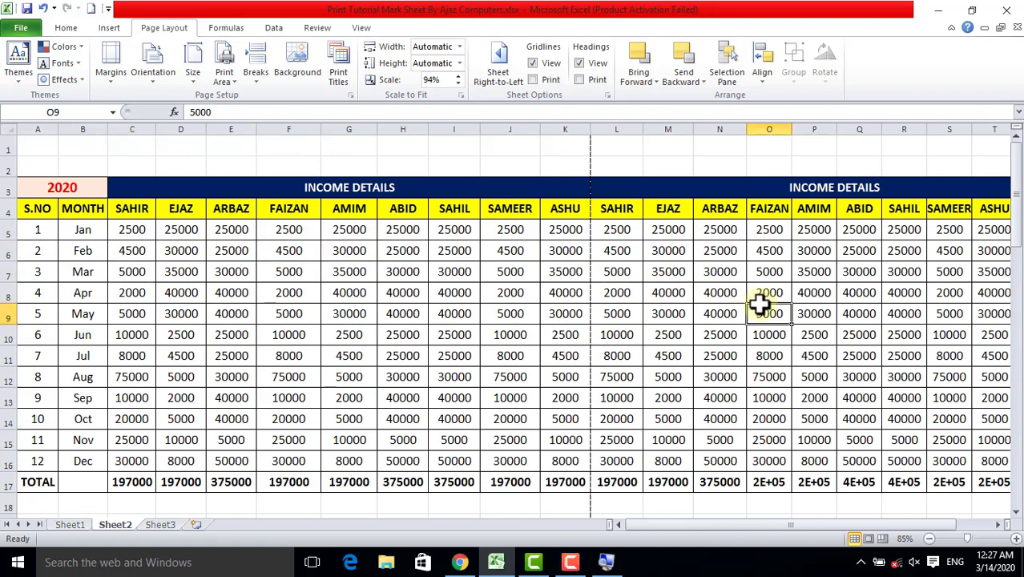
click(84, 232)
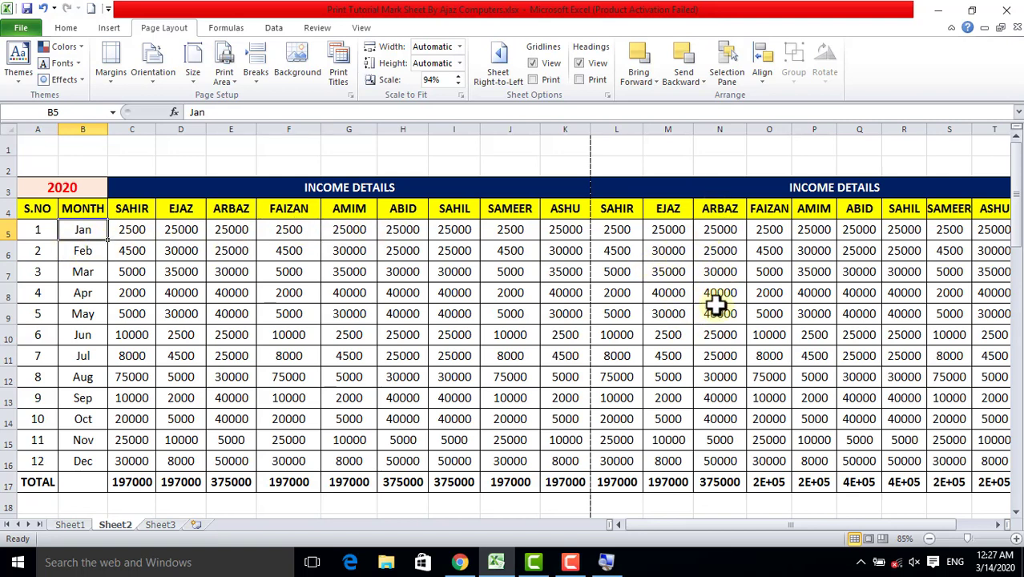
click(668, 312)
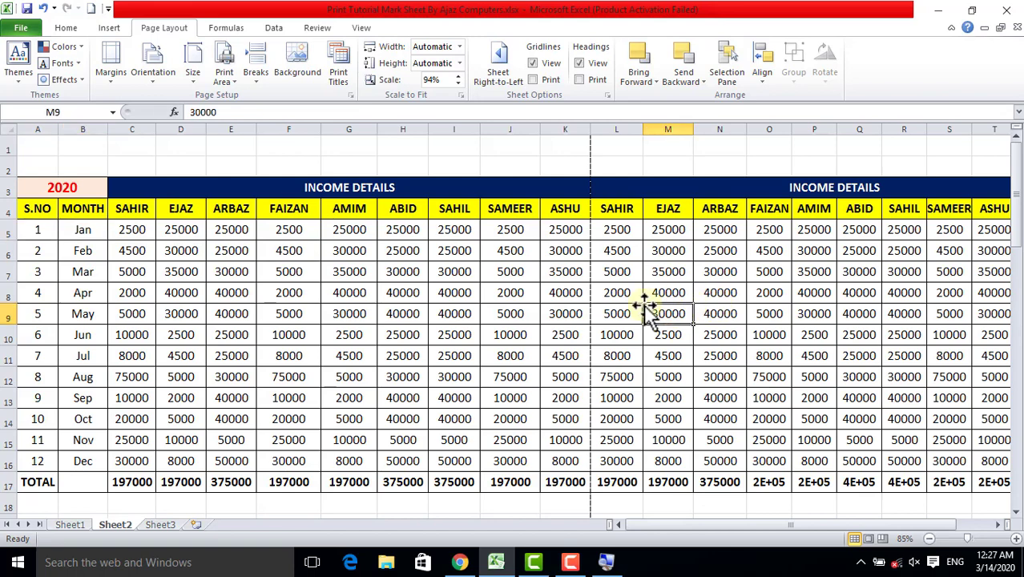
- Replace the columns to repeat at left on Sheet2 with a fresh selection of columns A and B, and apply the print titles
click(340, 65)
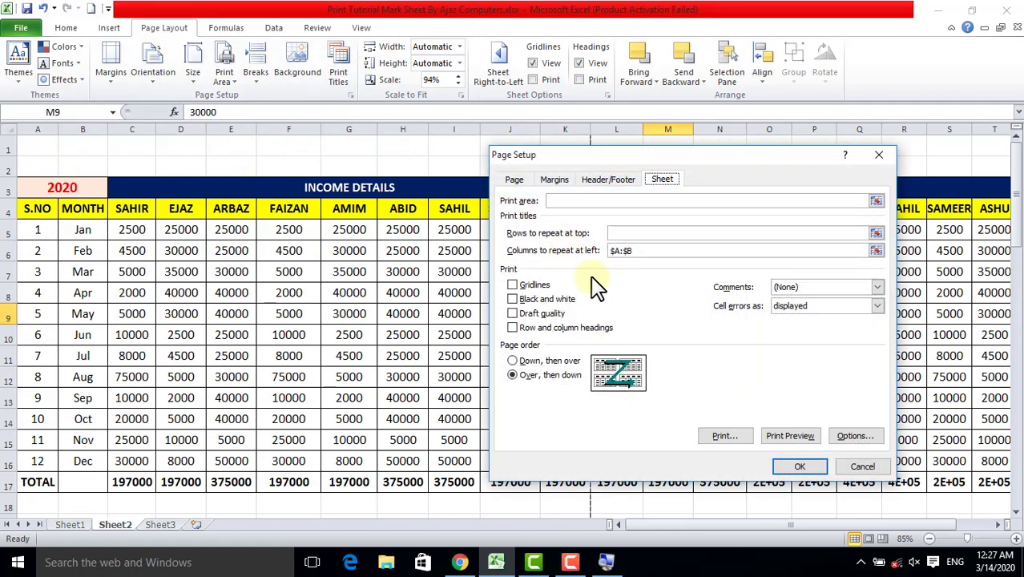
click(644, 250)
key(BackSpace)
key(BackSpace)
key(BackSpace)
key(BackSpace)
key(BackSpace)
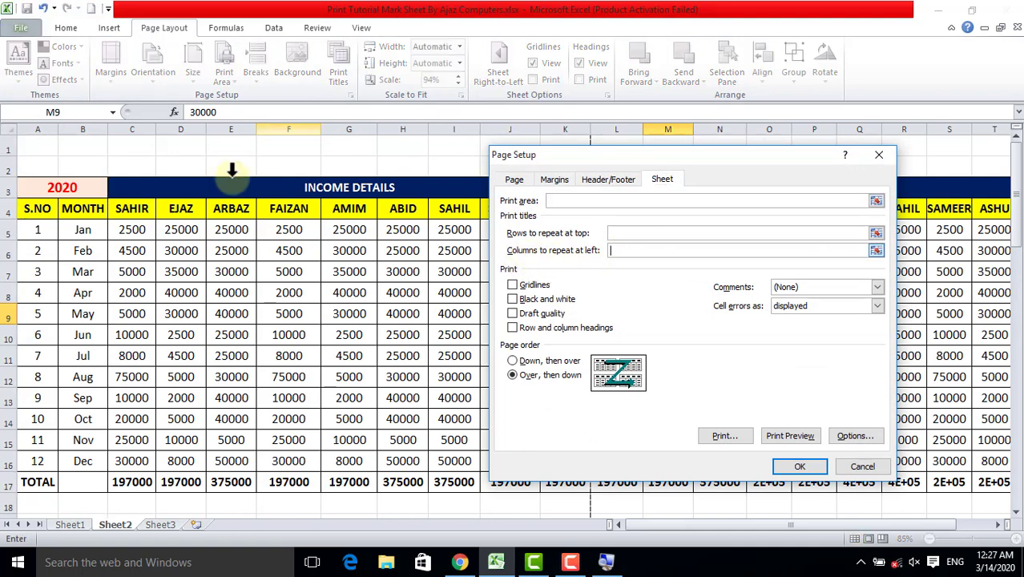
drag(41, 126, 82, 128)
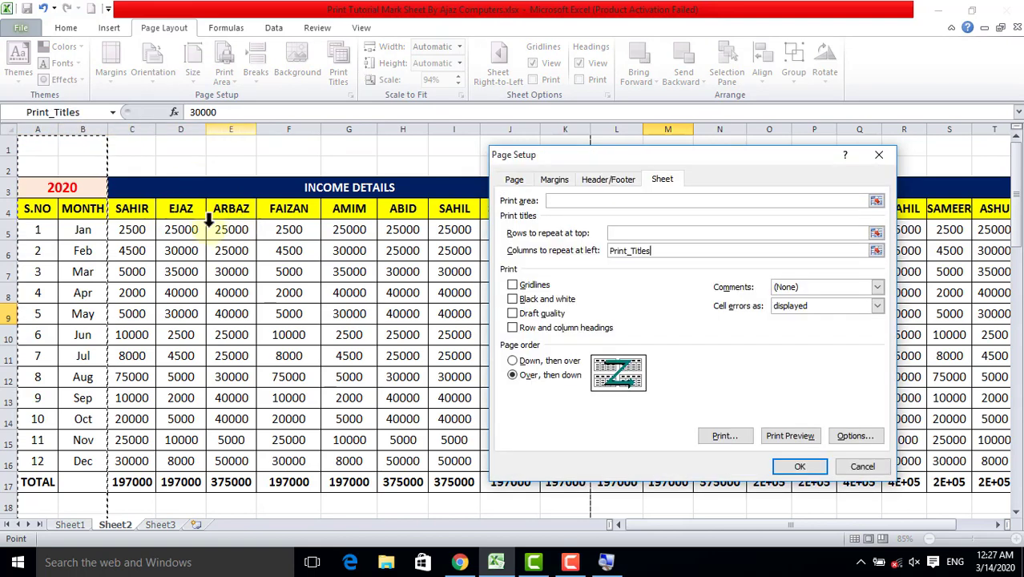
click(814, 470)
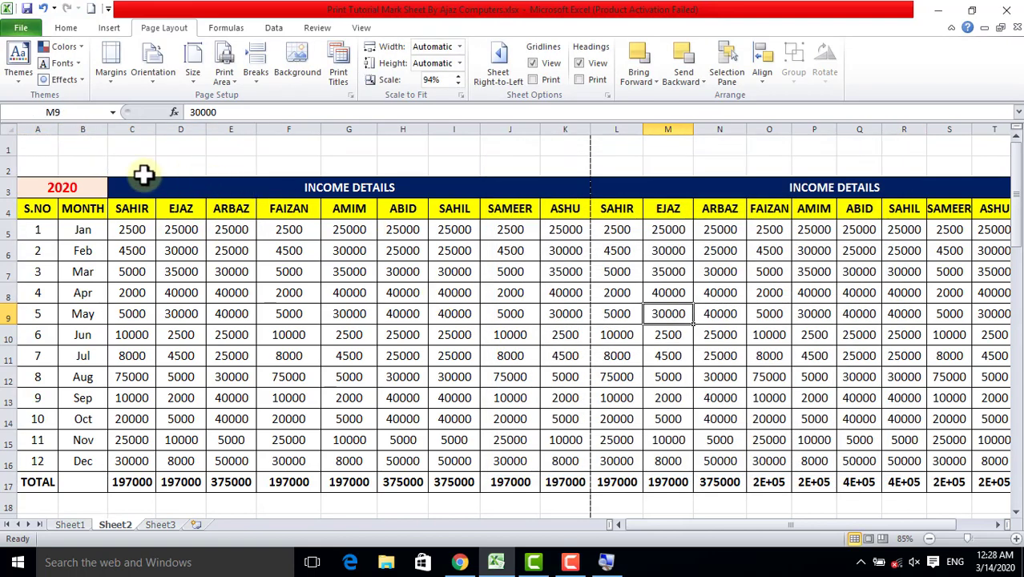
- Check in the print preview whether the S.NO and MONTH columns repeat on page 2, and return to the sheet
key(ctrl+p)
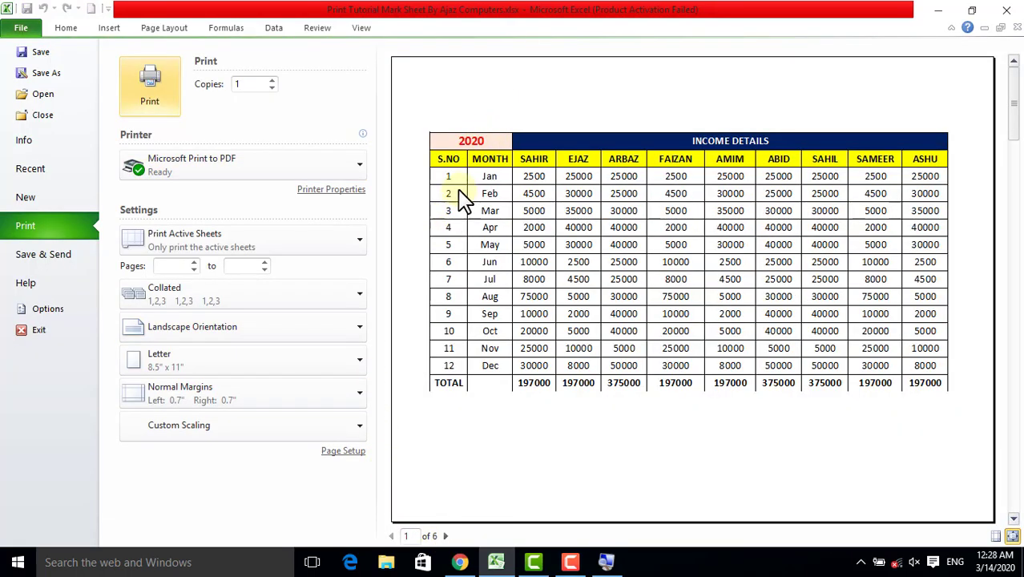
click(446, 536)
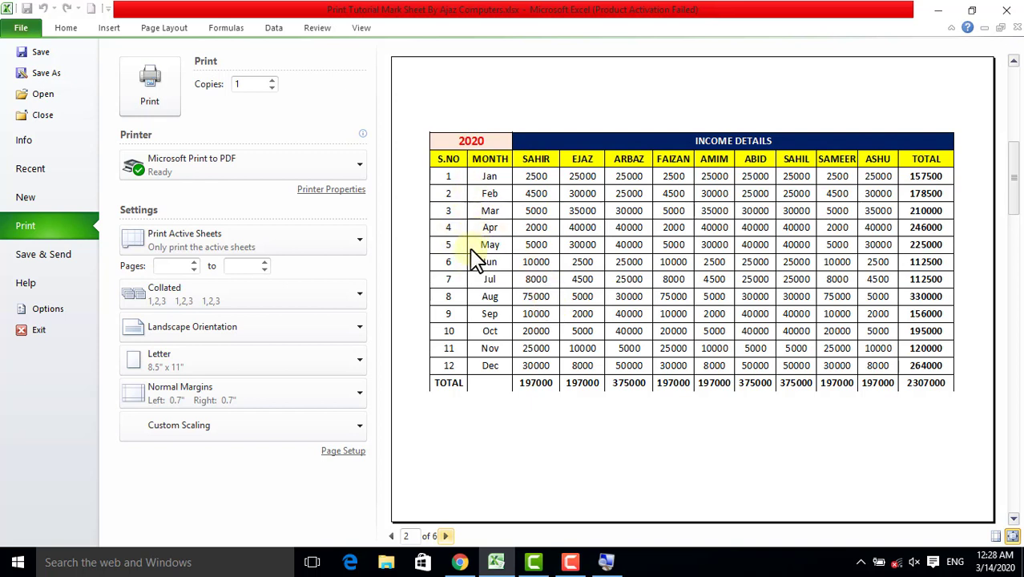
key(Escape)
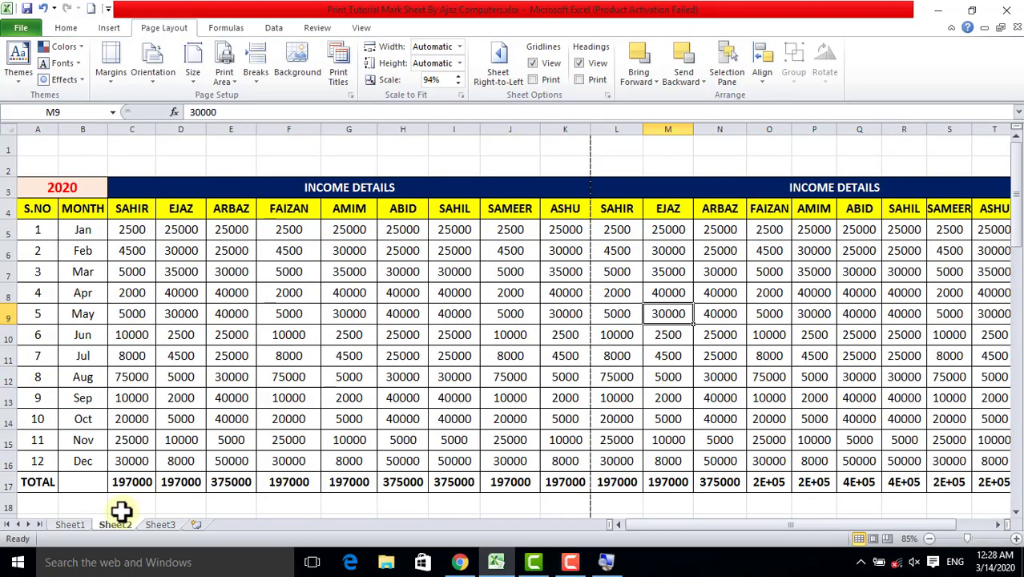
- Switch to Sheet1, look at the Gridlines print option in the mark sheet's Page Setup, and close it without changes
click(70, 524)
click(391, 362)
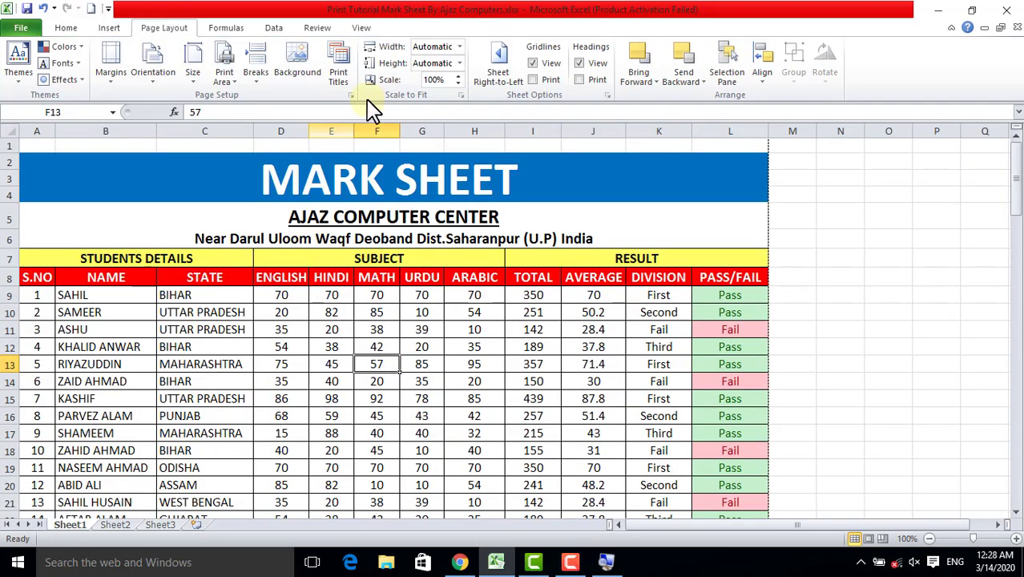
click(339, 74)
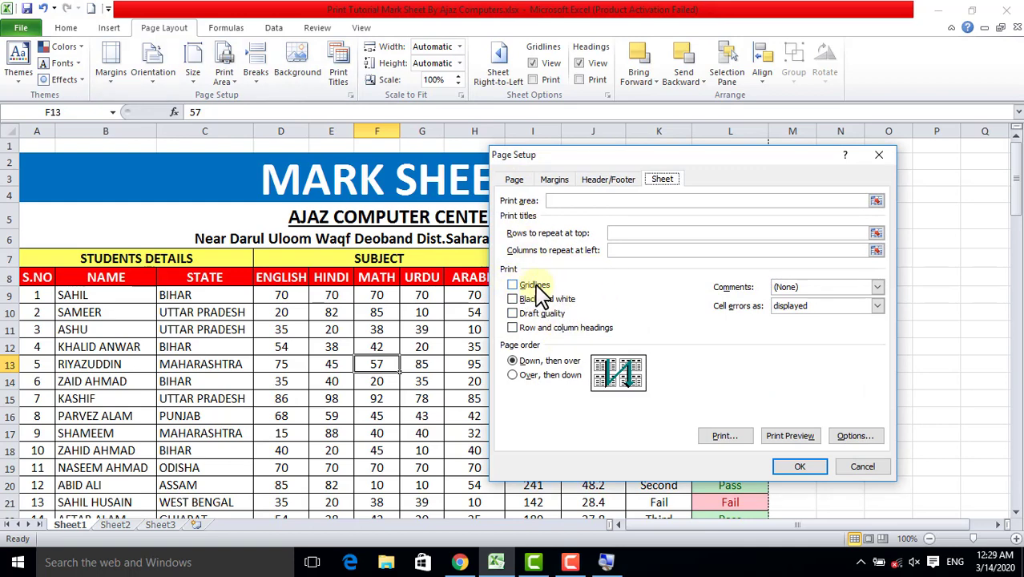
click(879, 156)
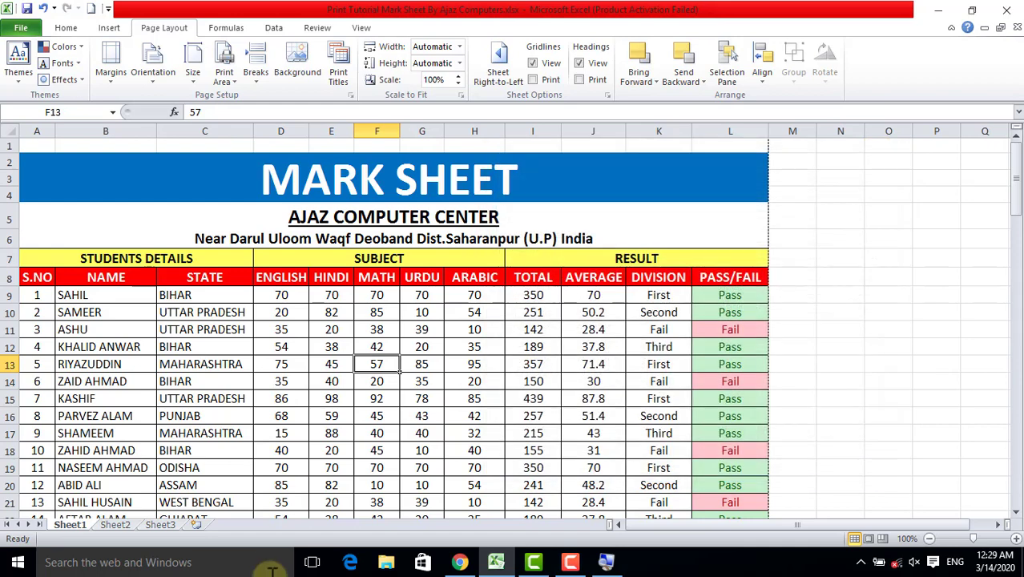
- Switch to Sheet3, examine the borderless student table in the print preview, and return to the sheet
click(161, 527)
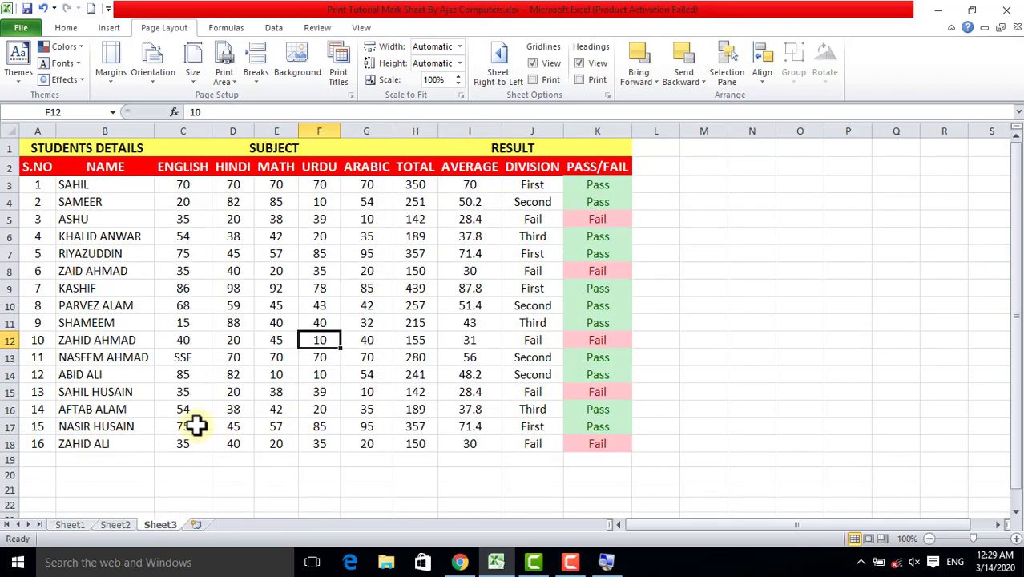
click(260, 305)
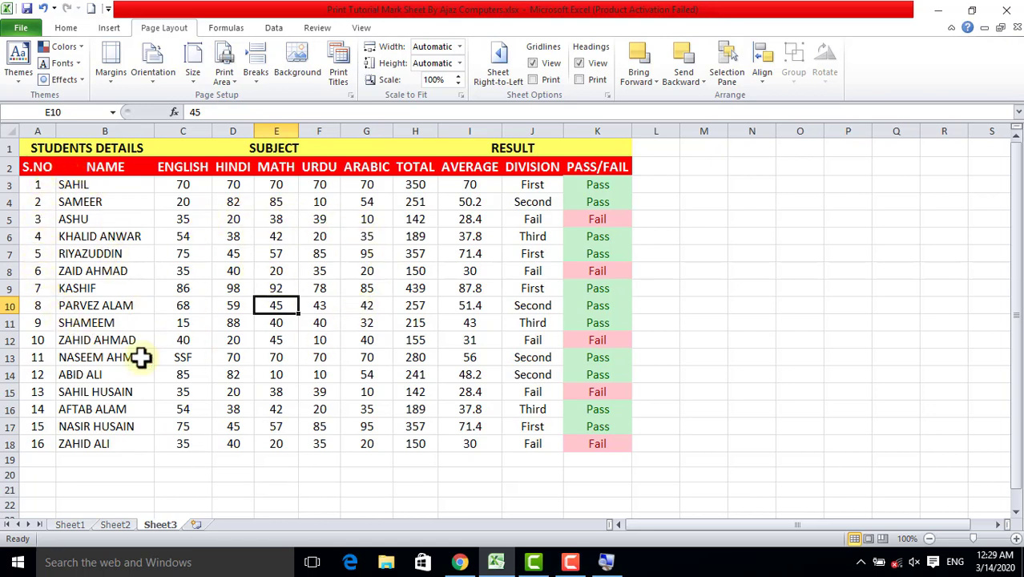
click(185, 253)
drag(108, 218, 549, 434)
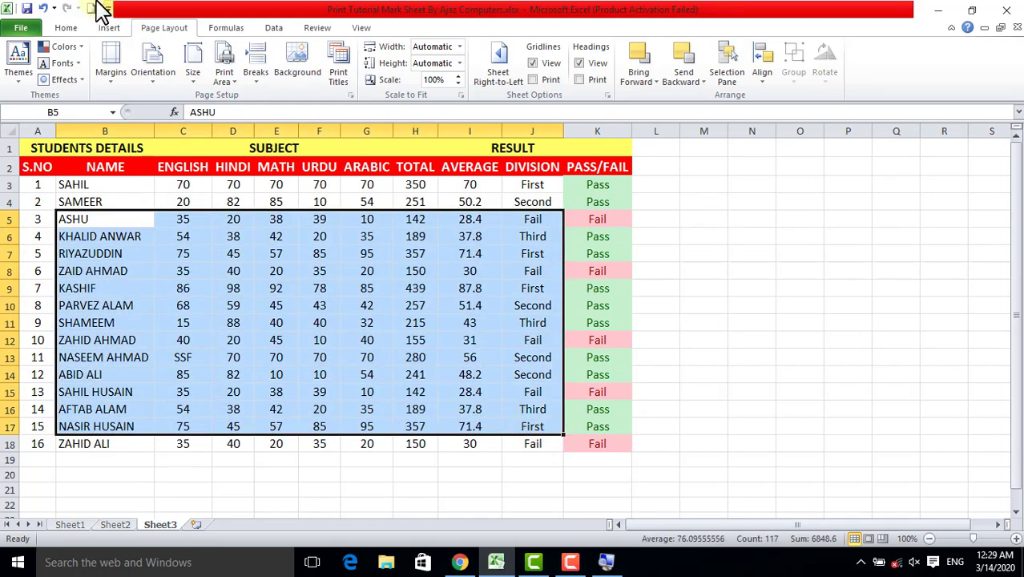
click(64, 29)
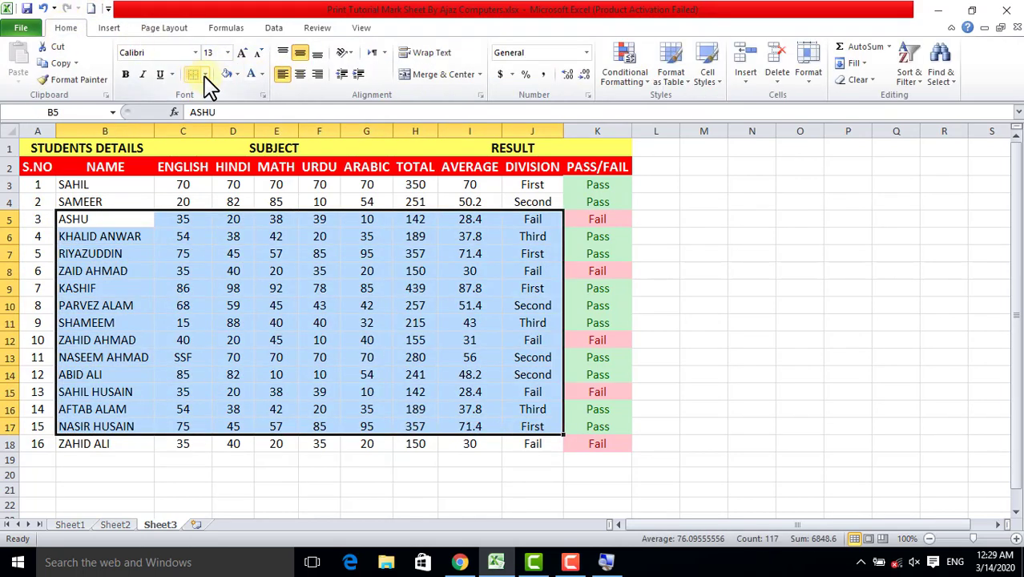
click(244, 287)
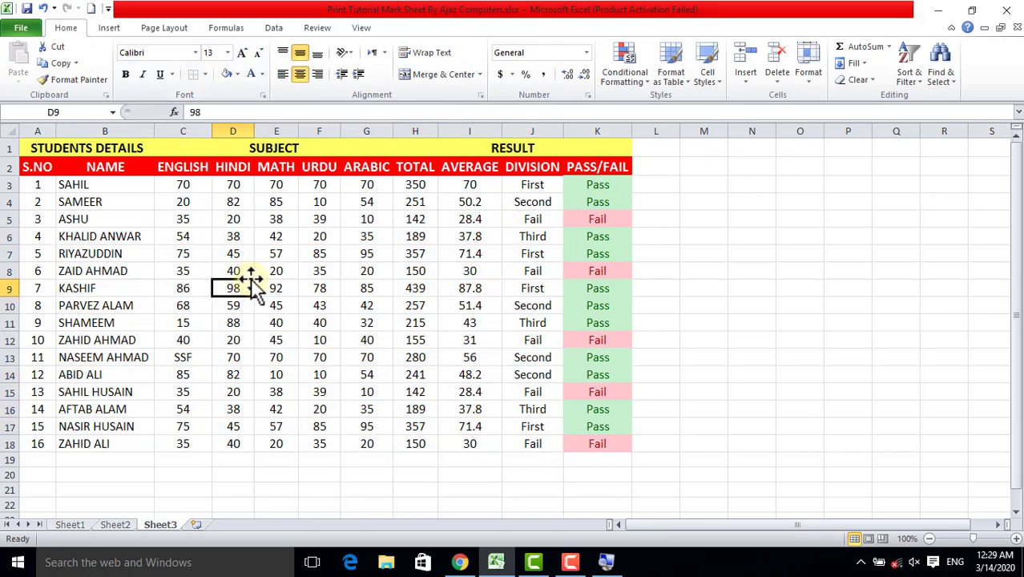
key(ctrl+p)
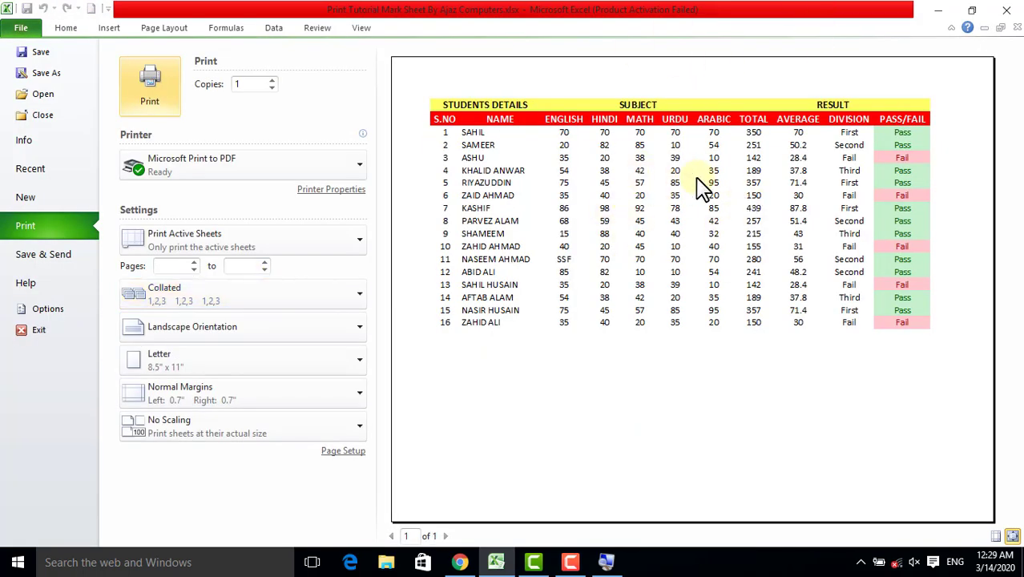
key(Escape)
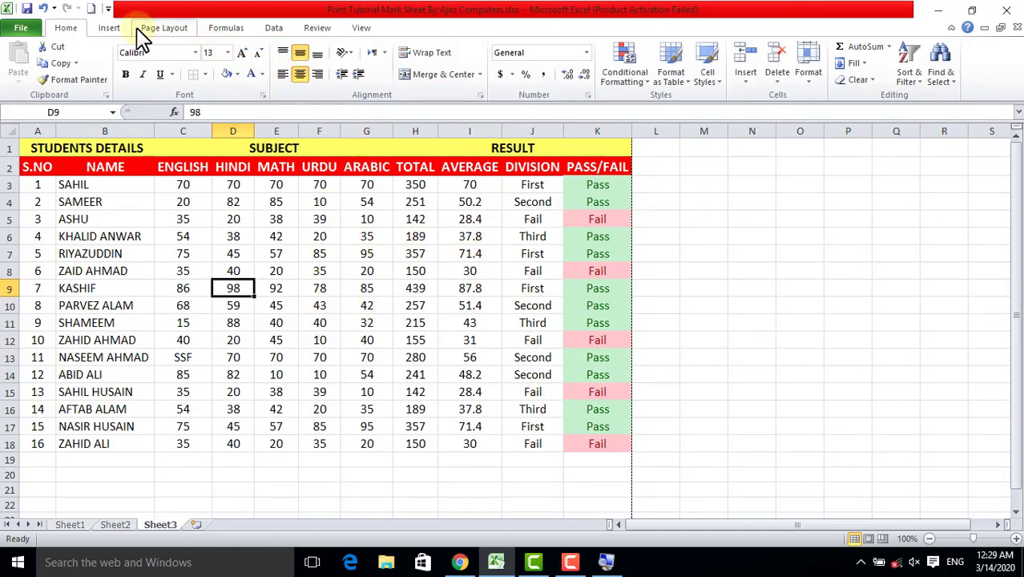
- Enable printing of gridlines for Sheet3 and check the student table in the print preview
click(181, 31)
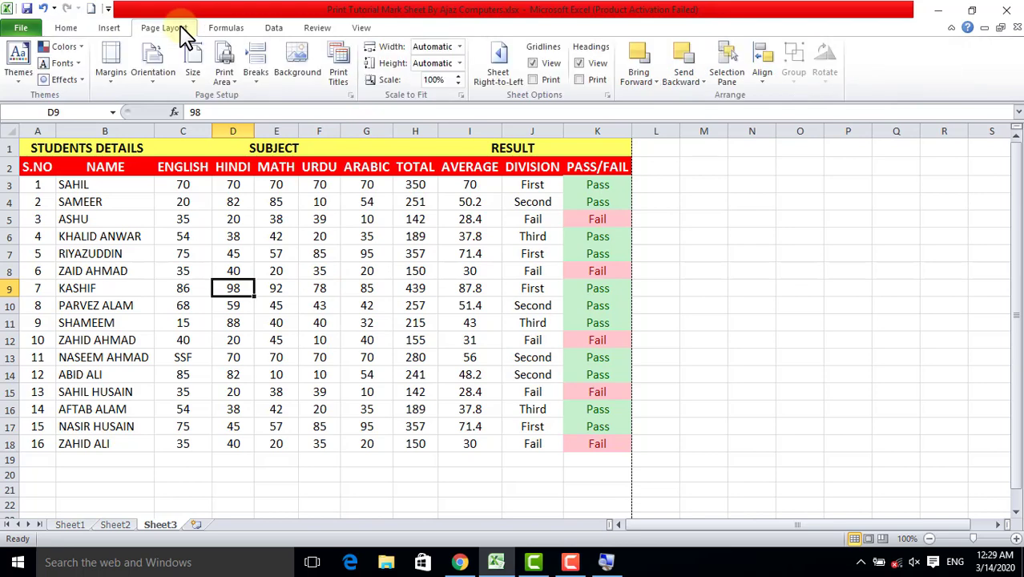
click(336, 74)
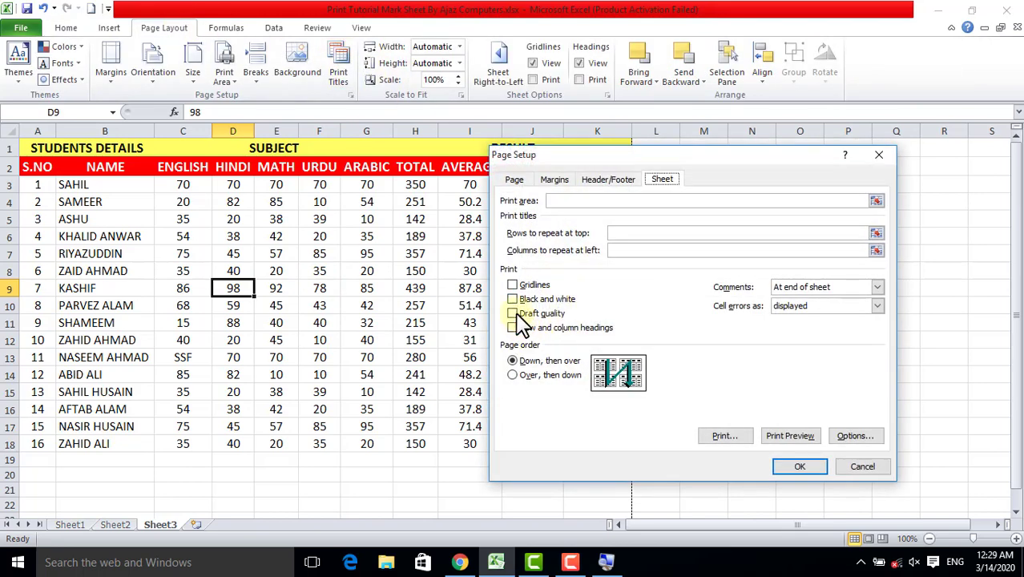
click(513, 287)
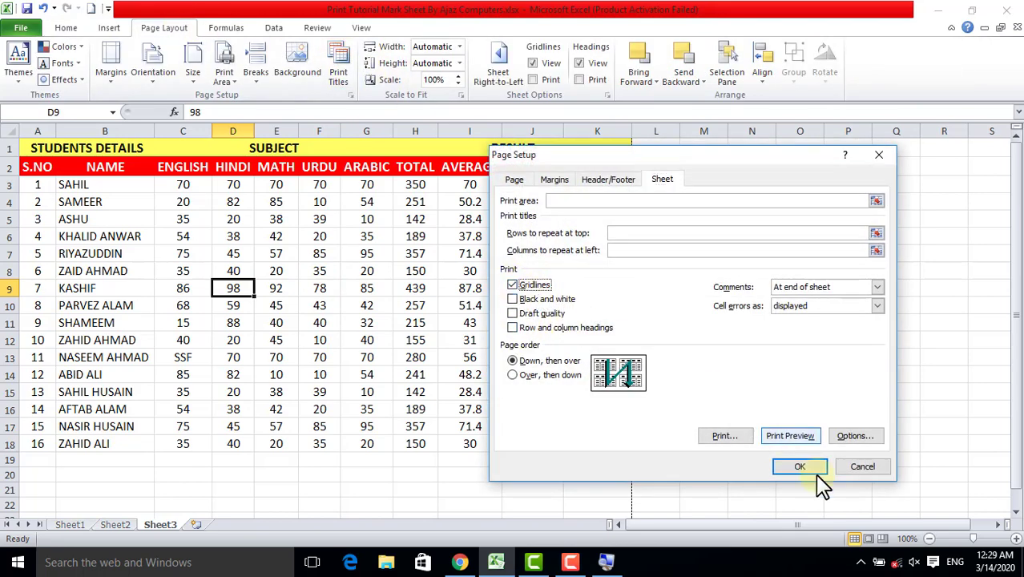
click(793, 469)
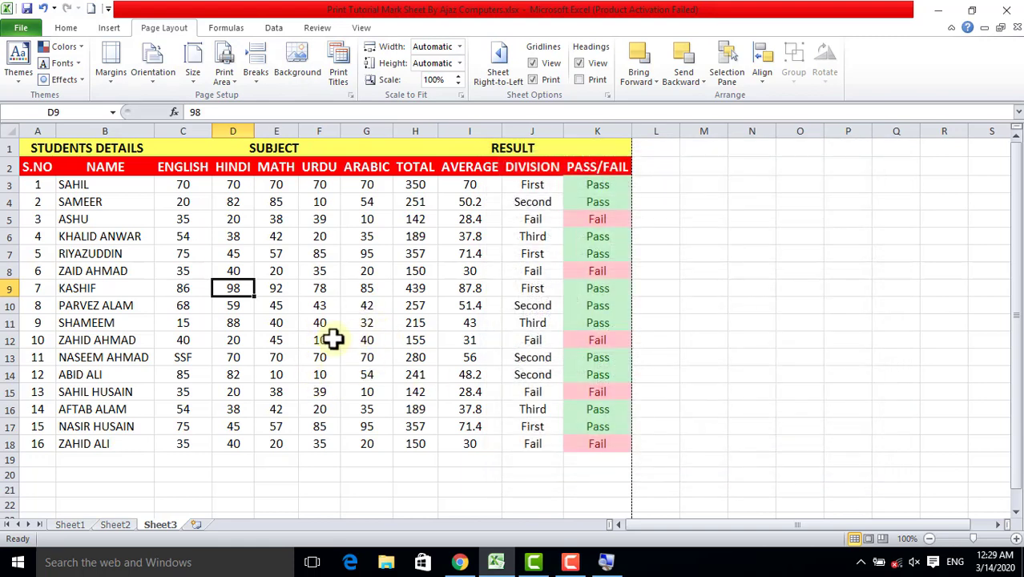
key(ctrl+p)
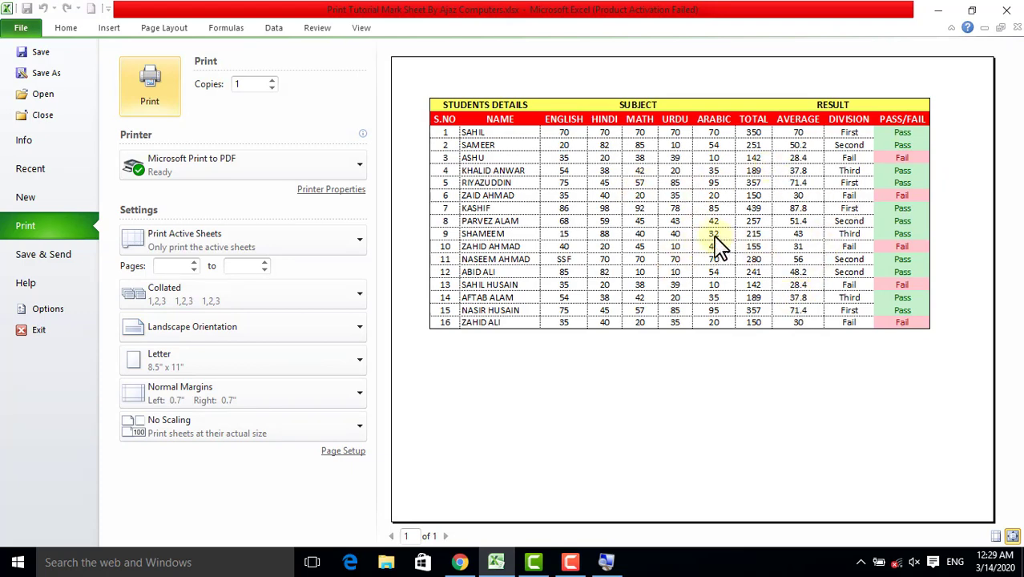
key(Escape)
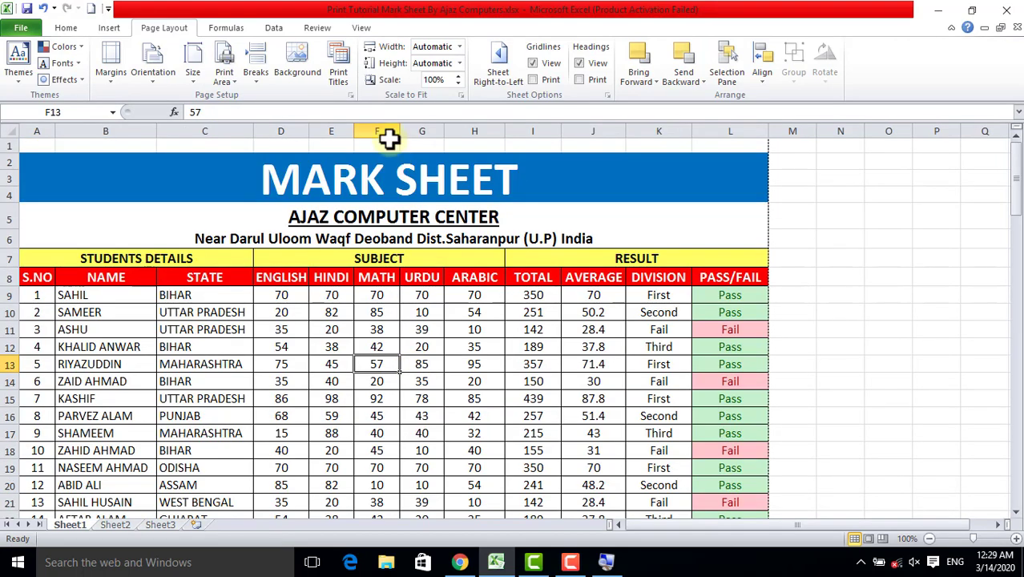
- Enable printing of row and column headings for the mark sheet on Sheet1 and check them in the print preview
click(344, 72)
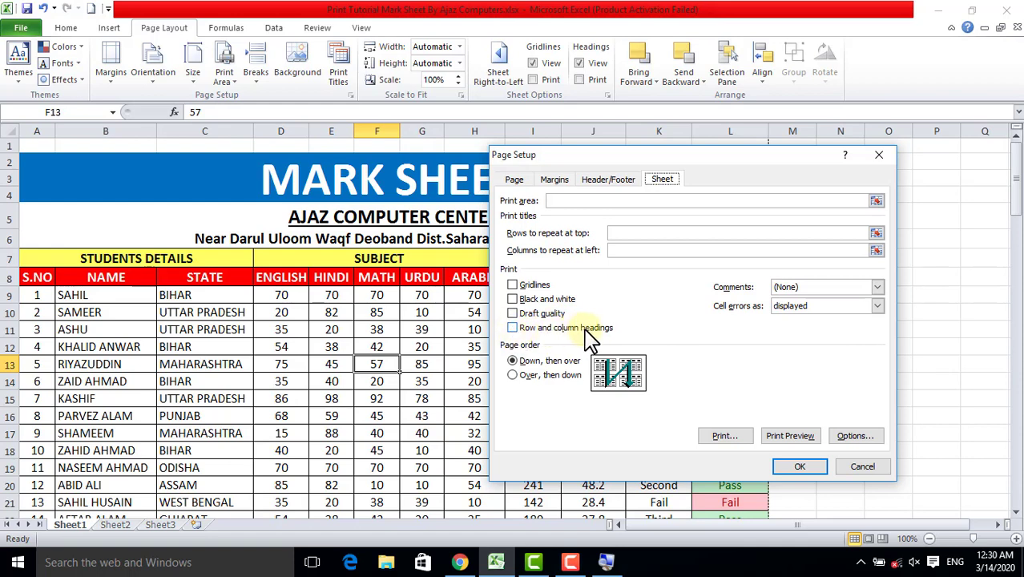
click(879, 155)
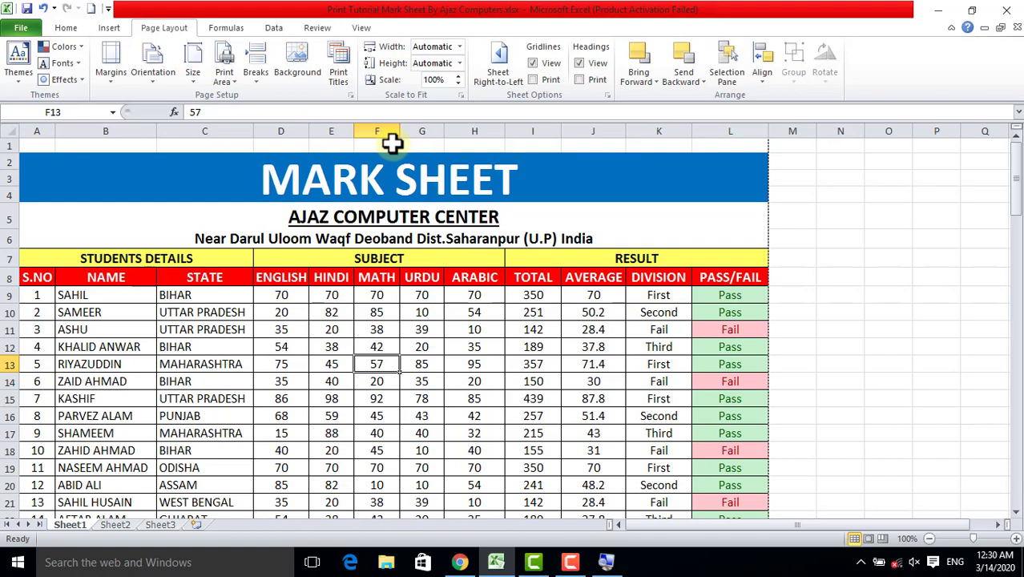
click(338, 68)
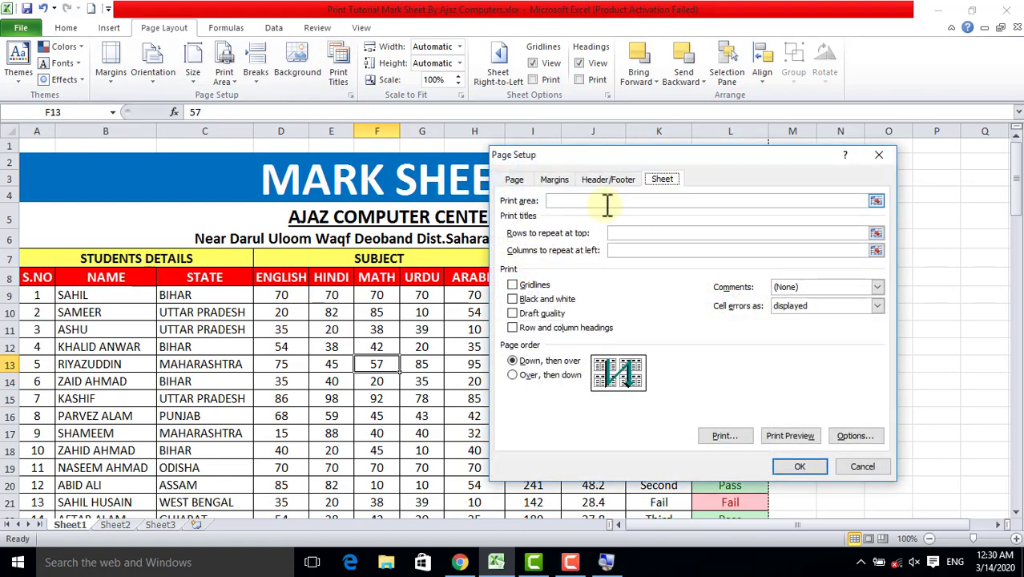
click(523, 330)
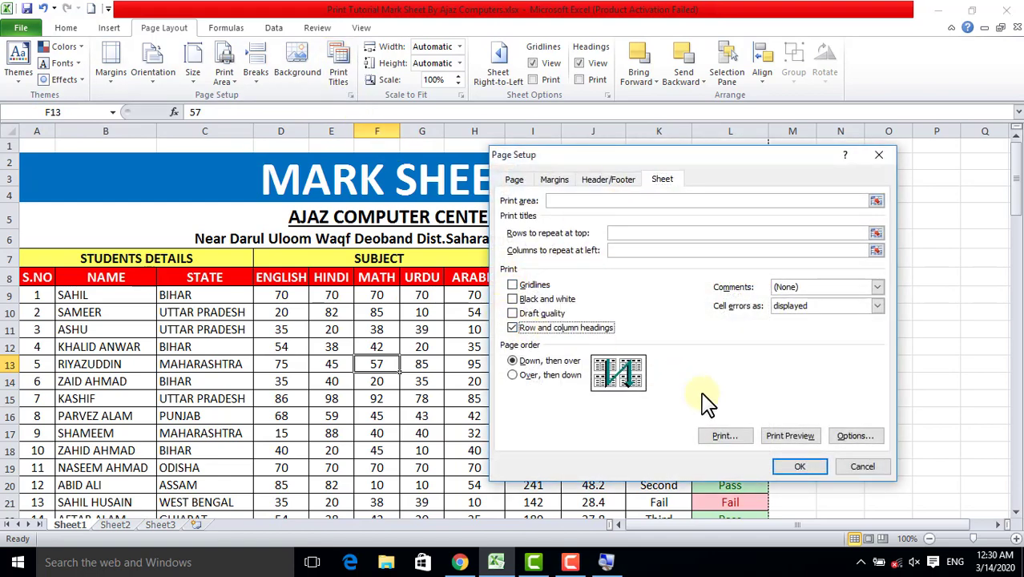
click(813, 471)
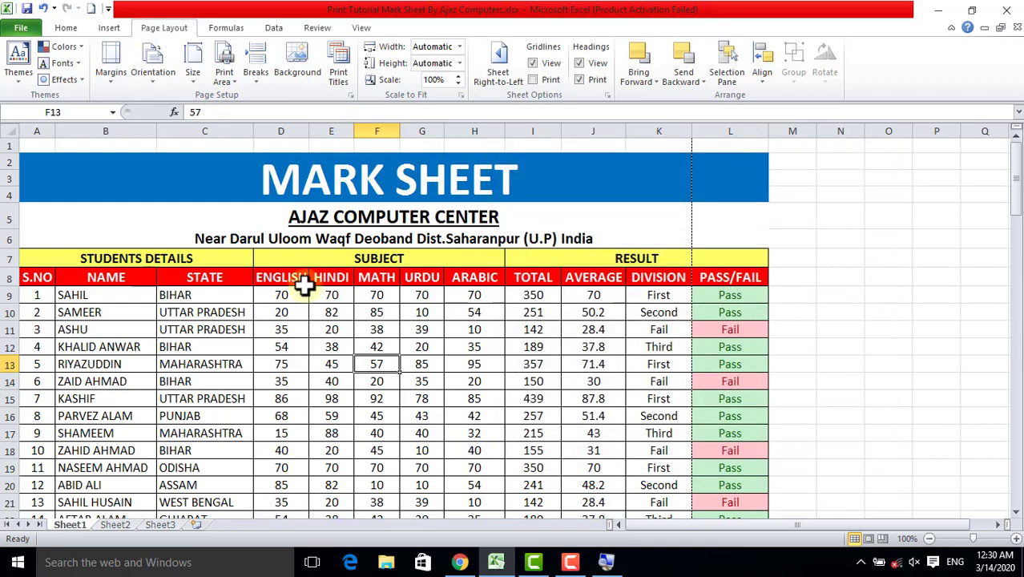
key(ctrl+p)
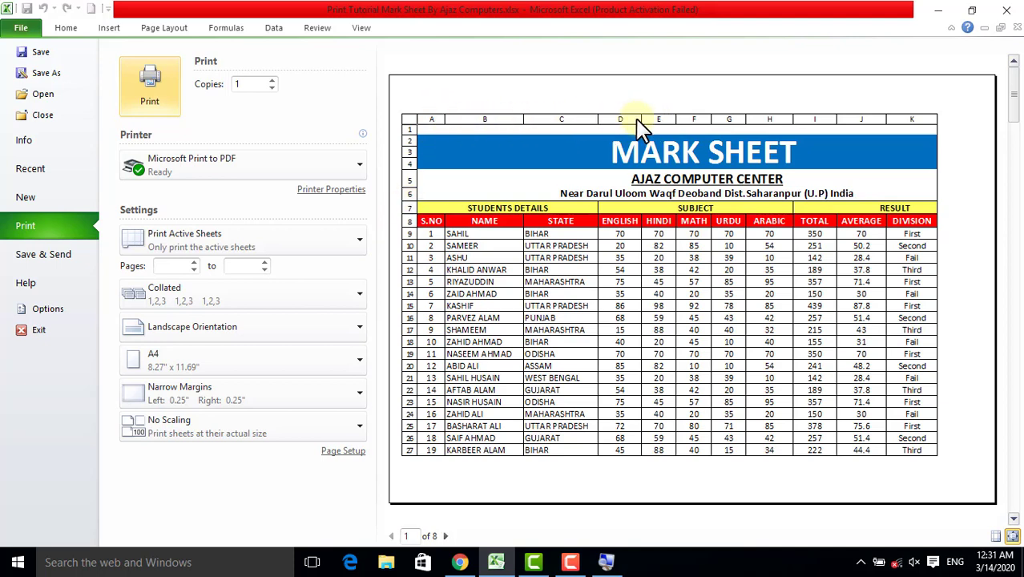
key(Escape)
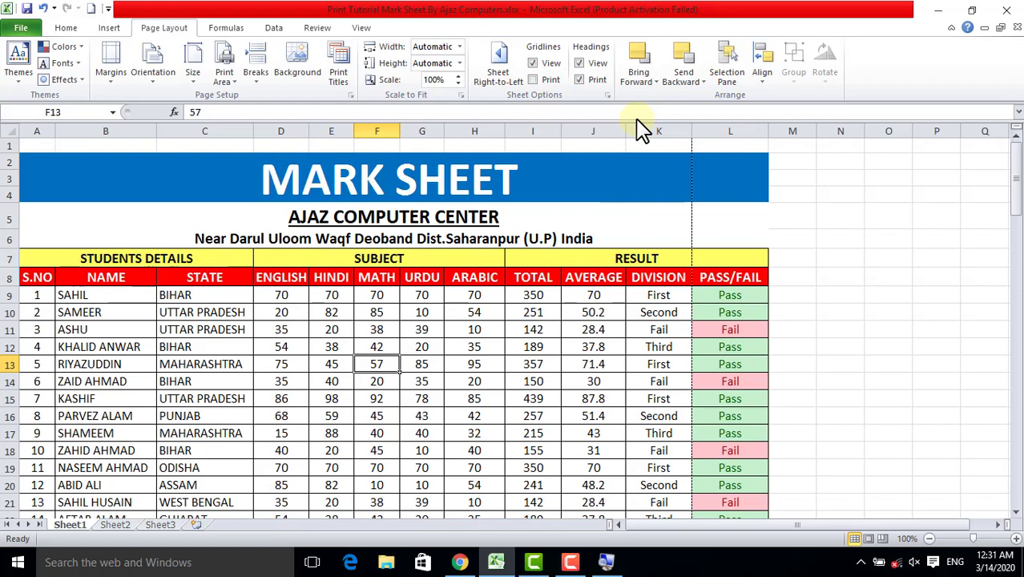
- Review the page order options in the mark sheet's Page Setup and accept them with "Down, then over" kept
click(359, 313)
click(338, 70)
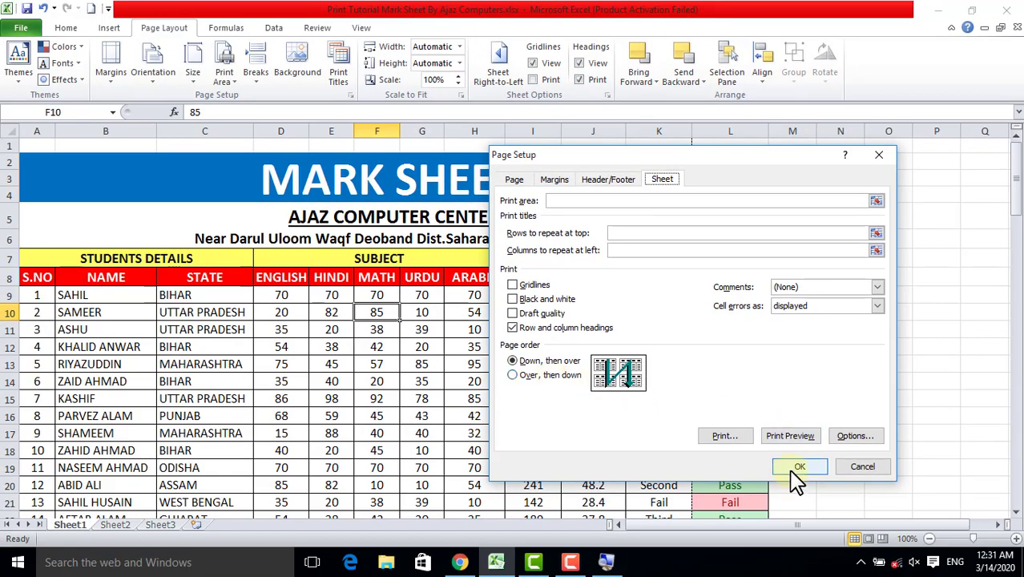
click(798, 468)
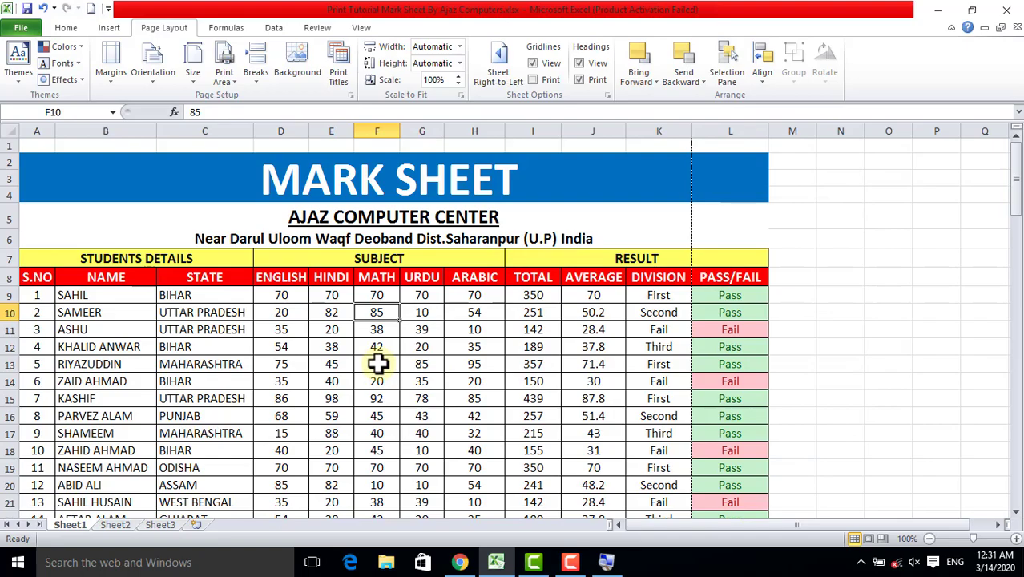
- Look through the mark sheet's page breaks and show the sheet in Page Break Preview
scroll(377, 361, down, 20)
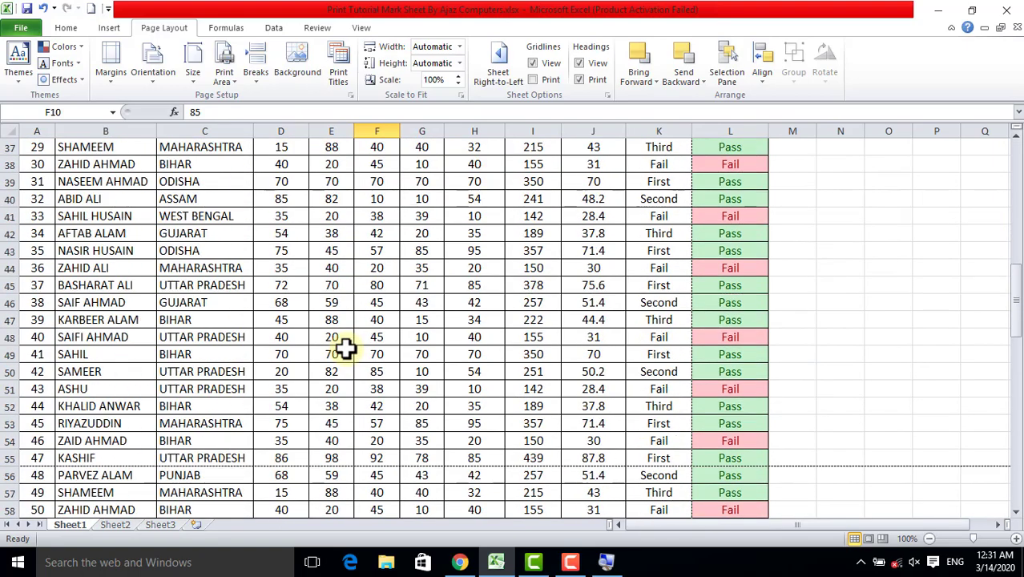
scroll(345, 346, up, 18)
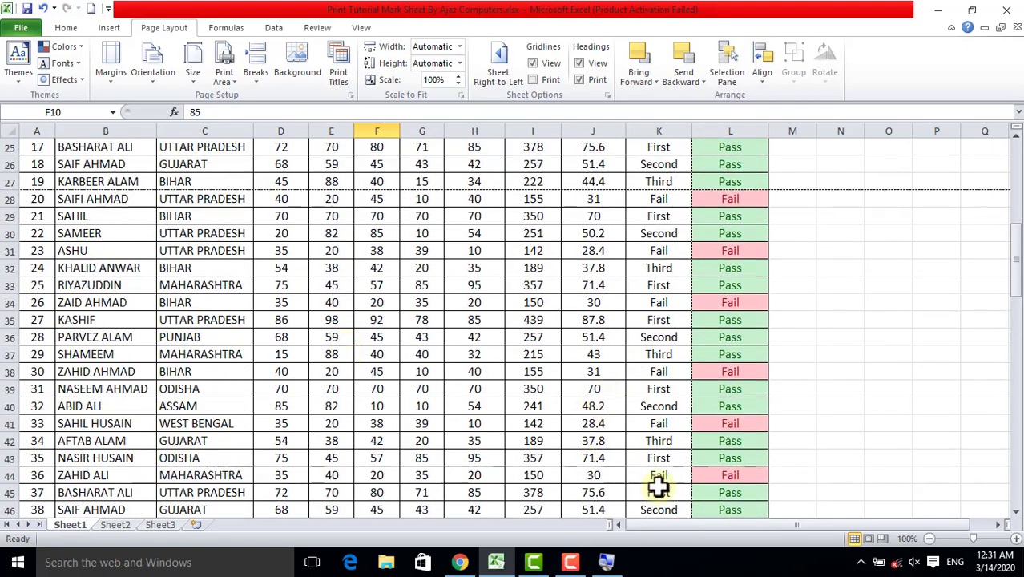
click(883, 539)
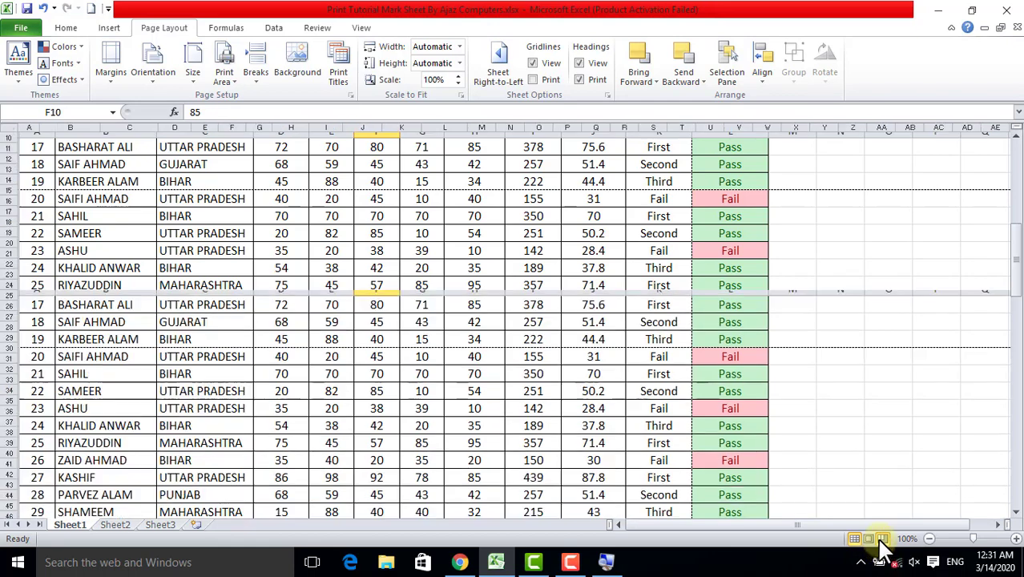
- Examine the page divisions and page numbers of the mark sheet from page 1 through page 4
click(784, 280)
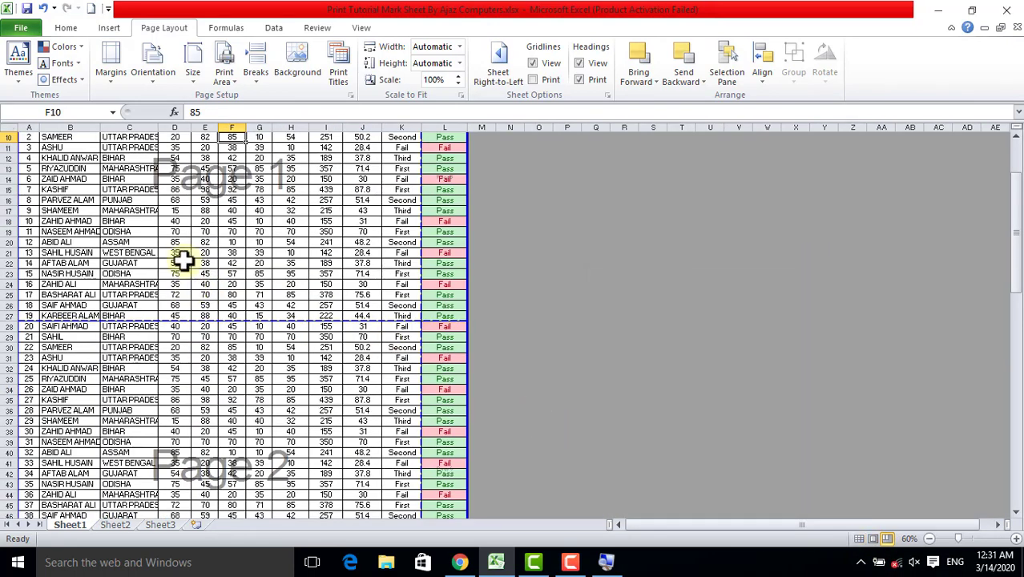
scroll(183, 258, up, 3)
scroll(205, 274, down, 6)
scroll(216, 288, down, 20)
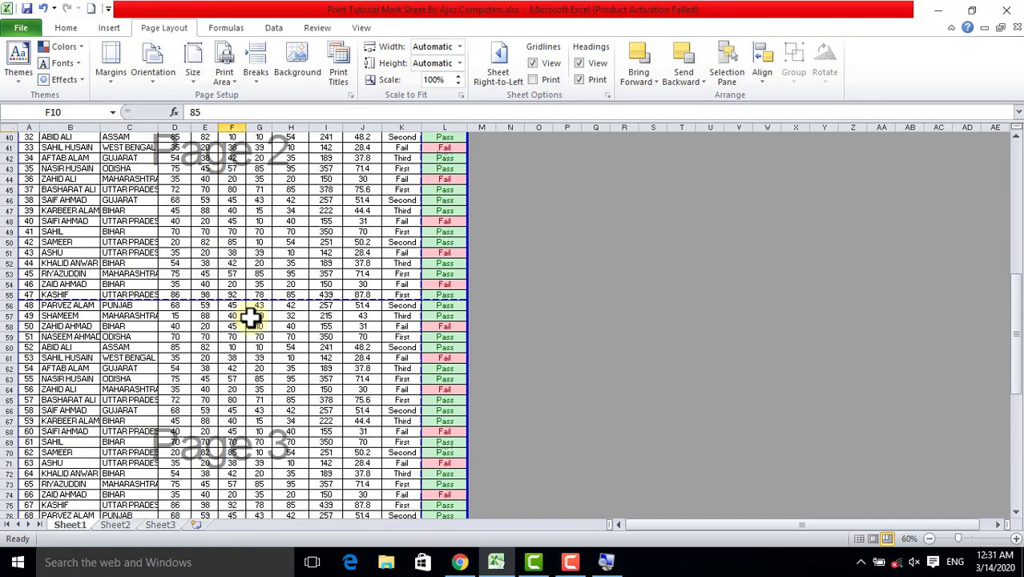
scroll(250, 318, up, 11)
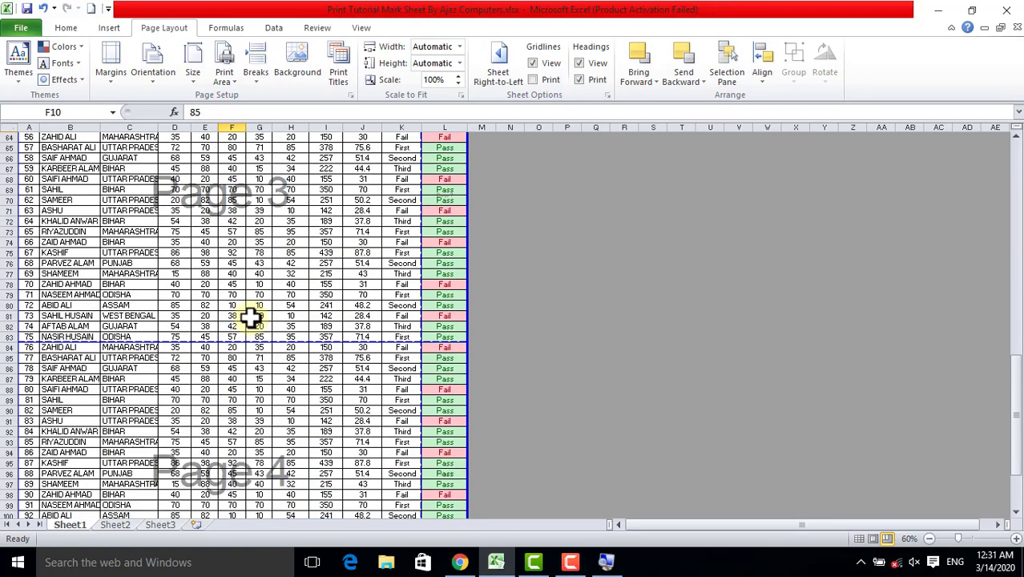
- Switch to the income tables on Sheet2 and show that sheet in Page Break Preview
click(116, 527)
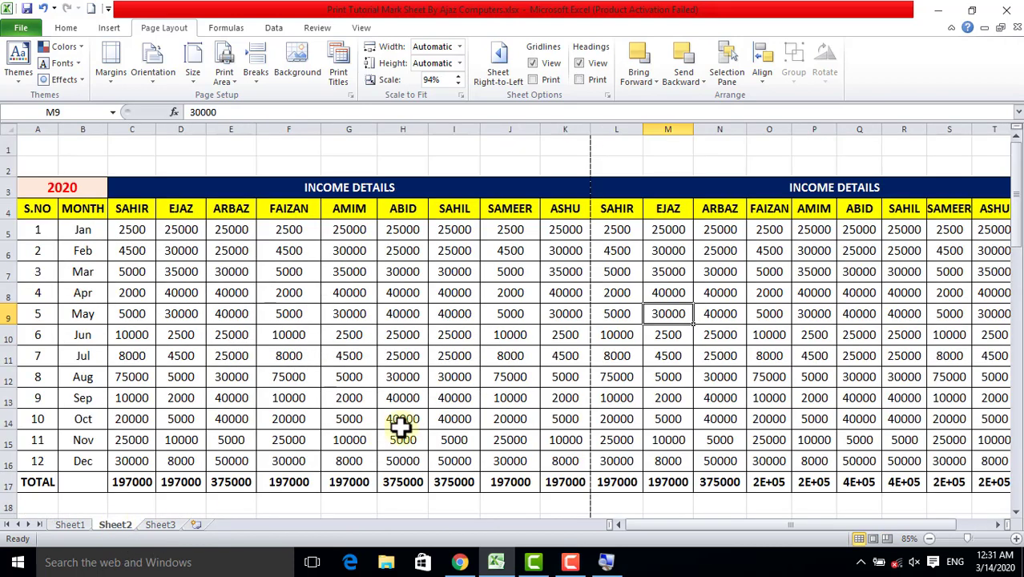
click(888, 539)
key(Return)
click(440, 335)
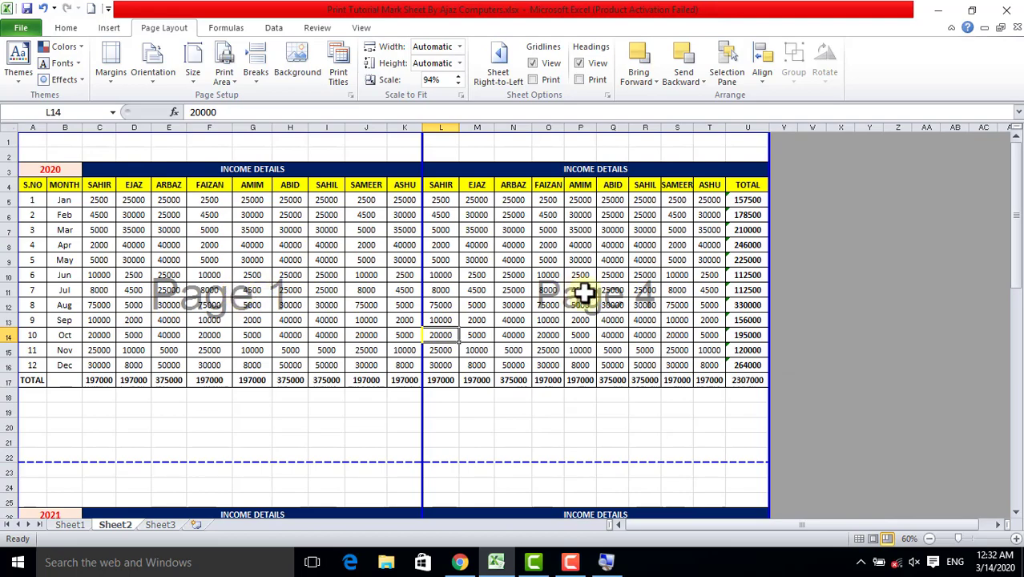
- Look through the page numbering of the 2020, 2021 and 2022 income tables on Sheet2
scroll(235, 255, down, 6)
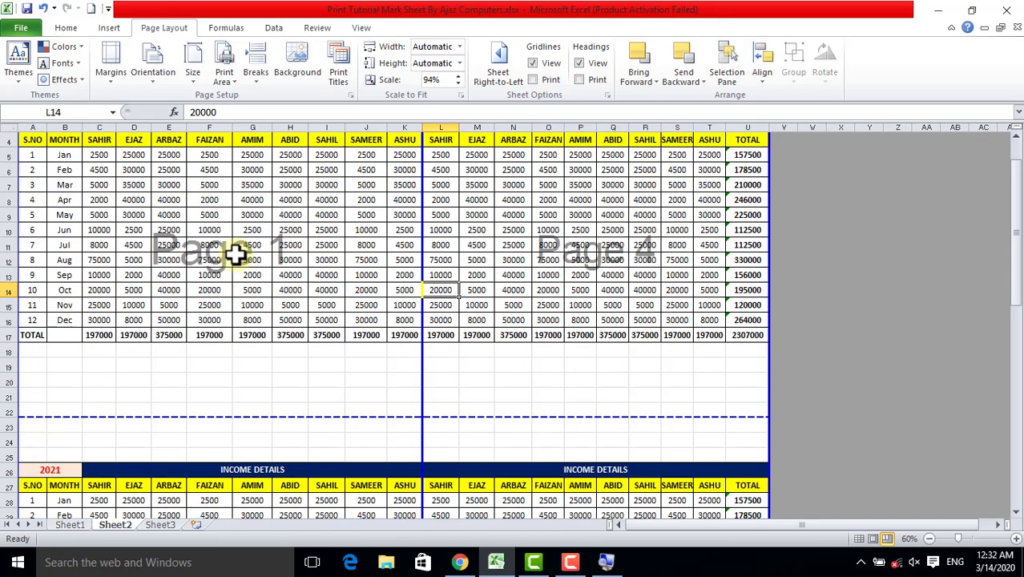
scroll(253, 340, down, 10)
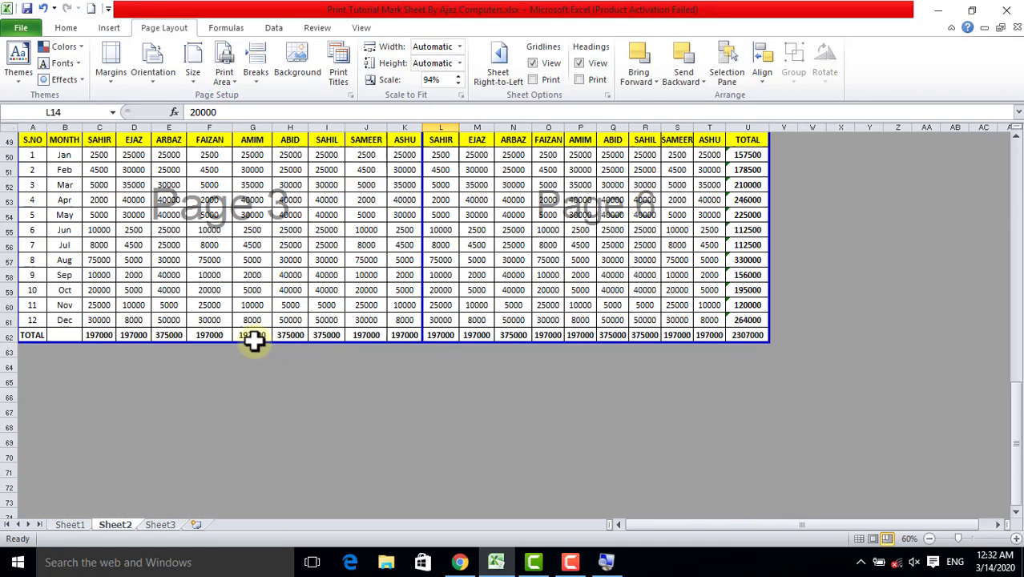
scroll(261, 290, up, 16)
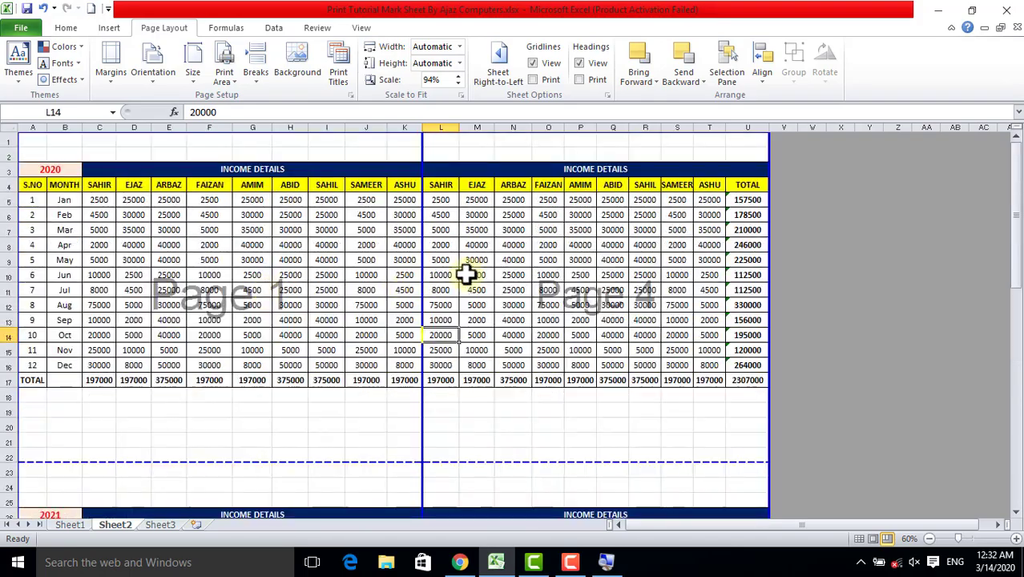
scroll(574, 343, down, 7)
scroll(583, 347, down, 9)
scroll(567, 343, up, 16)
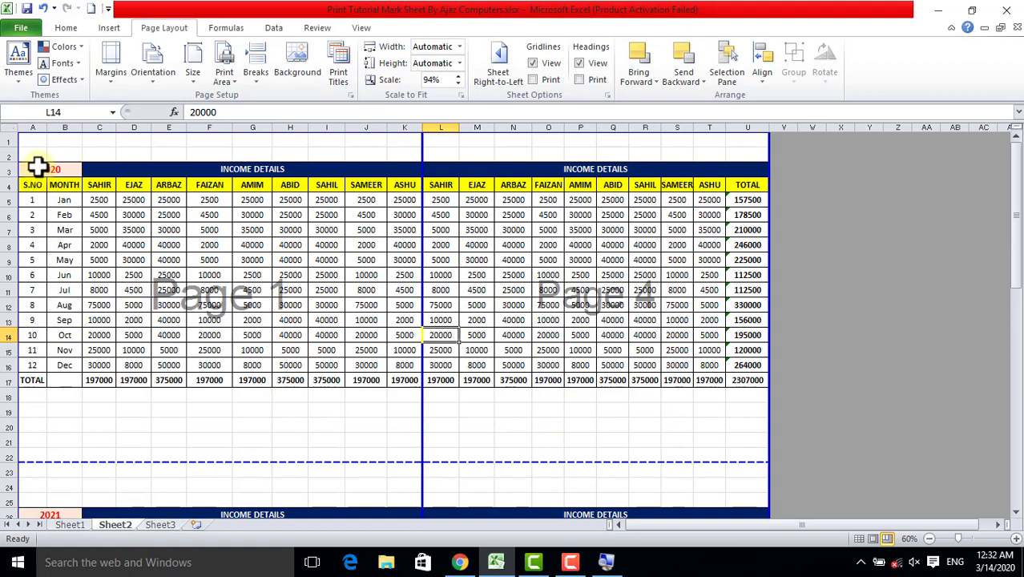
- Compare how the page sequence runs down and across the two halves of the yearly income tables
click(226, 218)
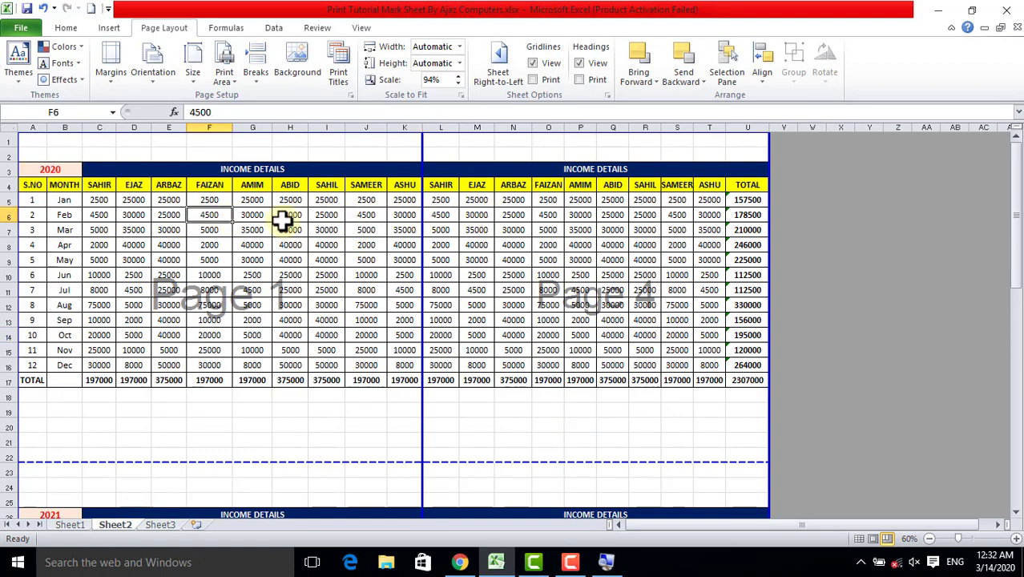
click(513, 230)
scroll(475, 253, down, 5)
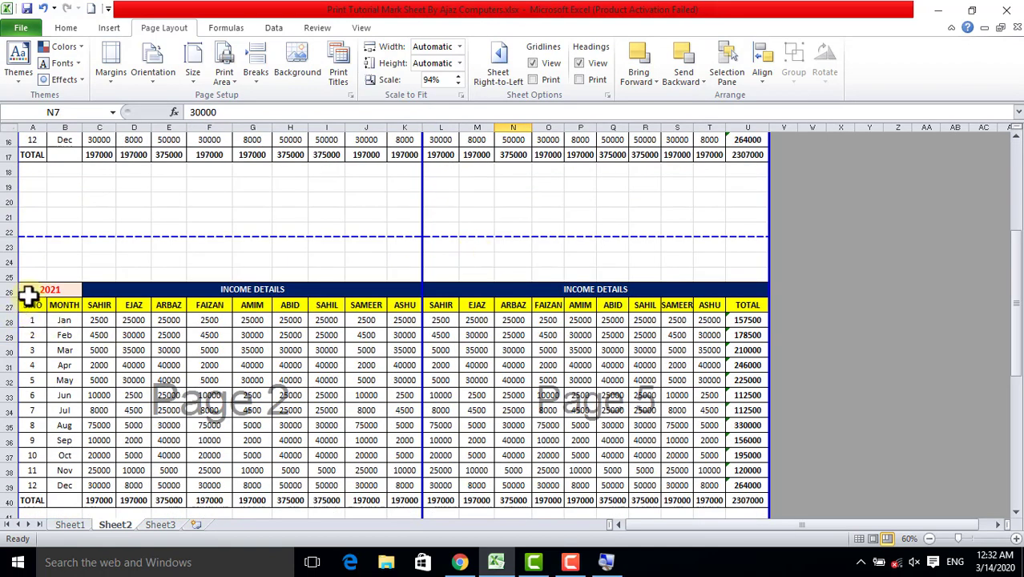
click(160, 362)
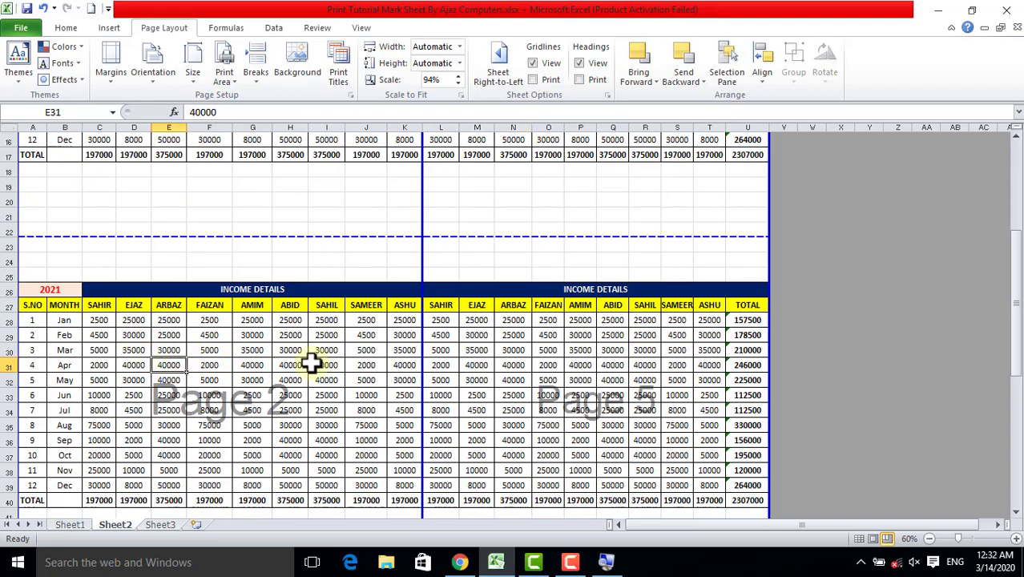
scroll(597, 366, up, 5)
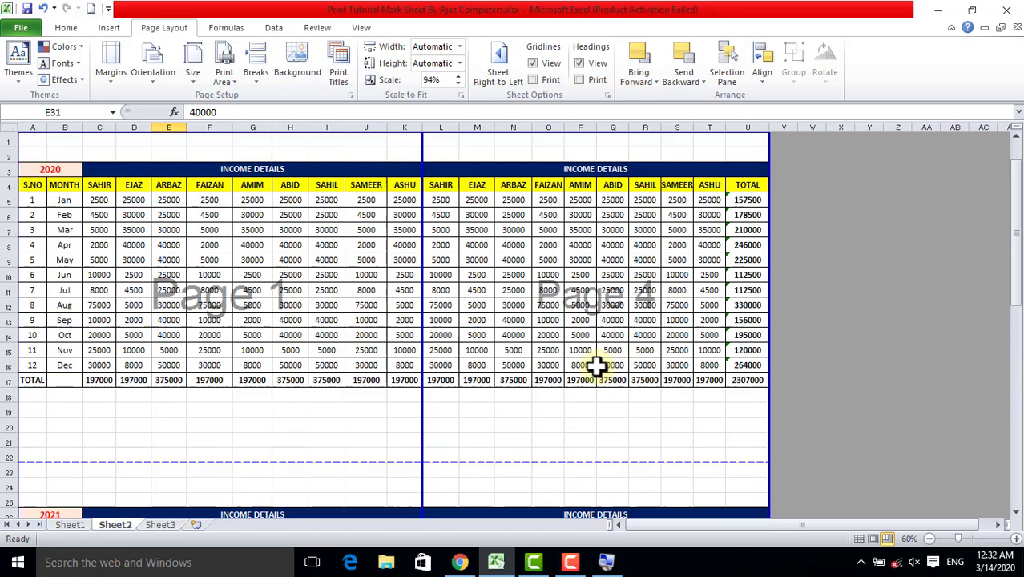
click(242, 293)
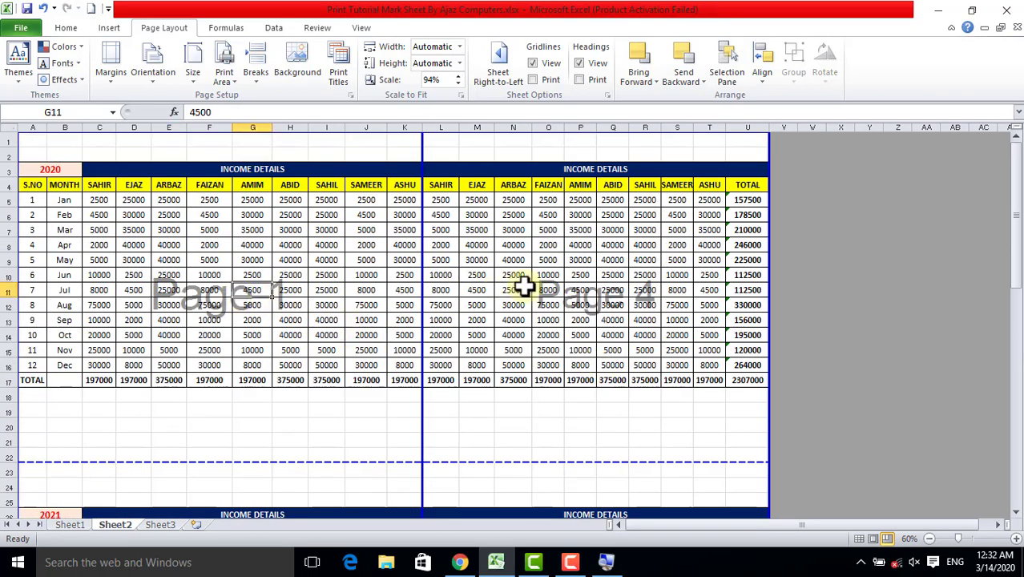
scroll(525, 287, down, 6)
scroll(481, 370, down, 1)
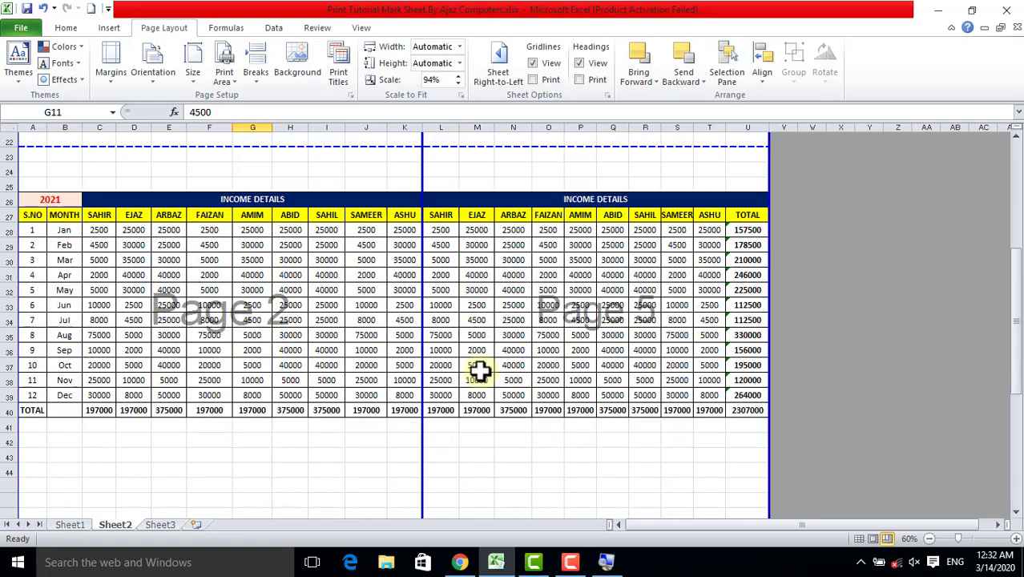
scroll(480, 370, down, 4)
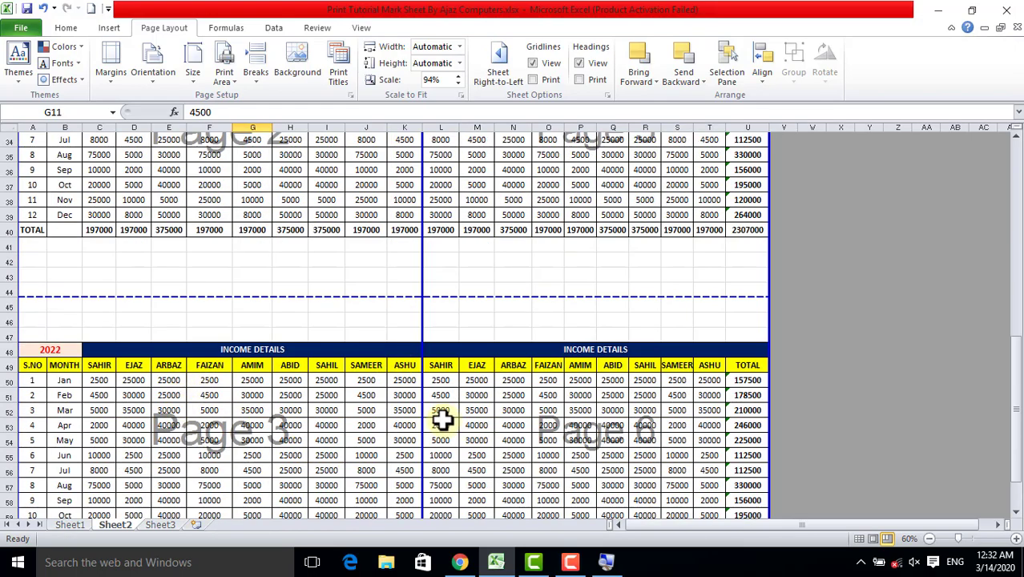
scroll(442, 419, up, 11)
scroll(223, 294, down, 5)
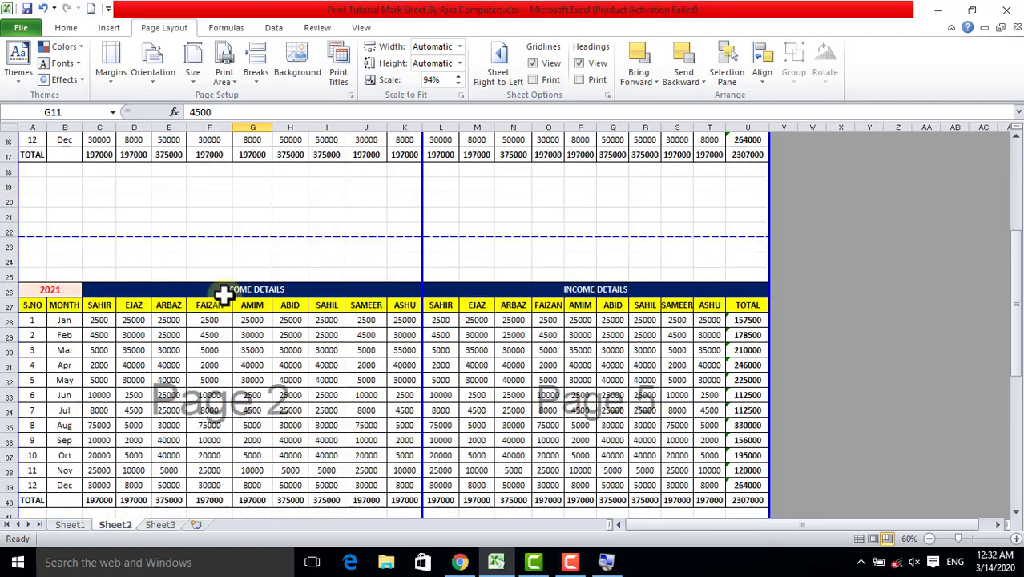
scroll(212, 353, up, 2)
scroll(210, 377, down, 5)
scroll(218, 360, up, 6)
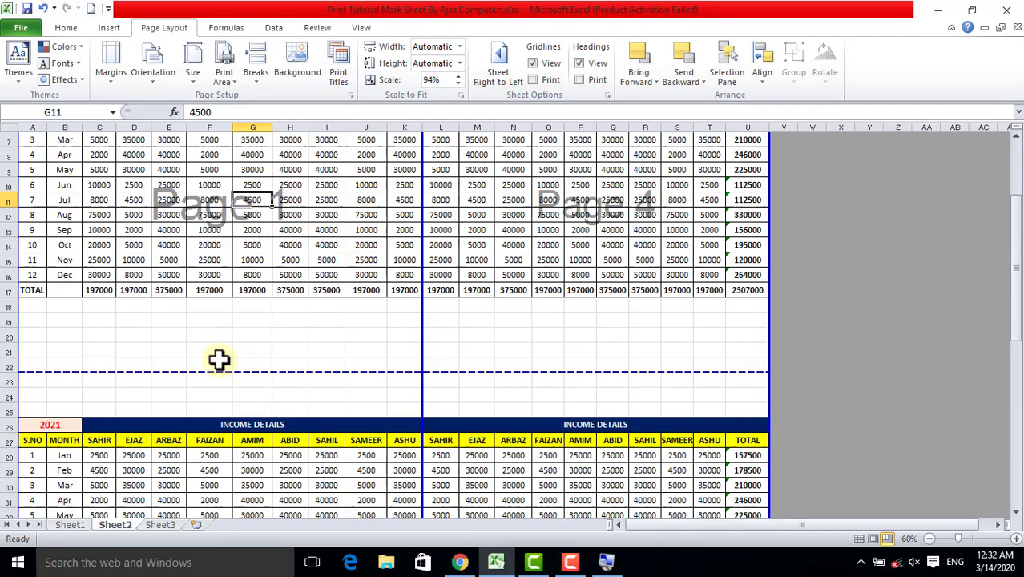
scroll(218, 359, up, 2)
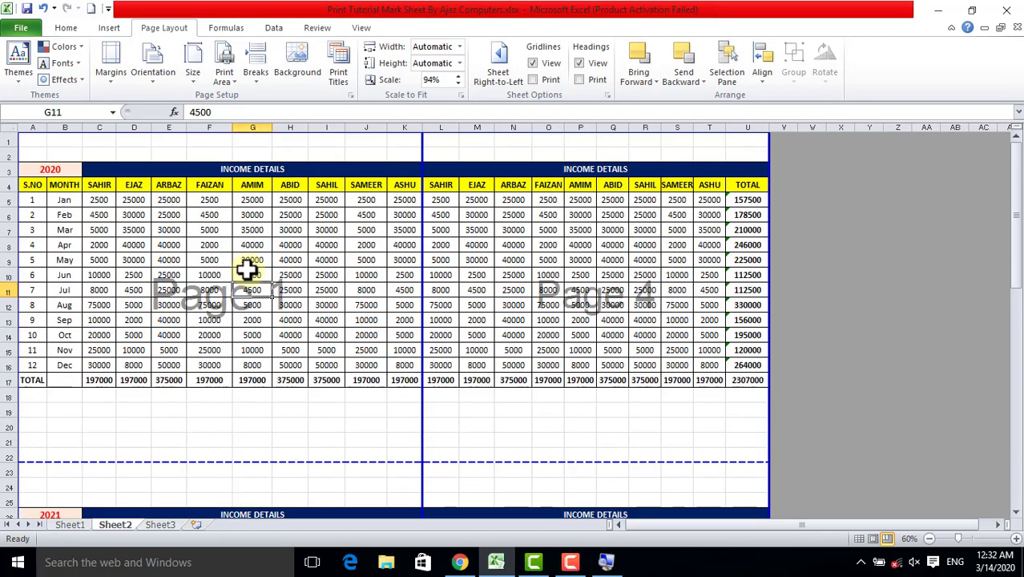
scroll(160, 365, down, 3)
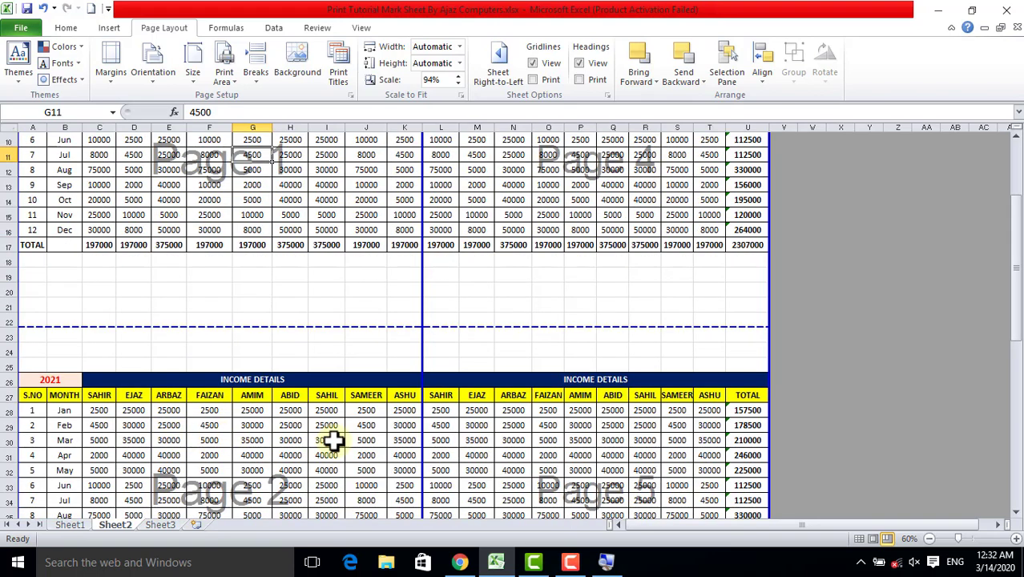
scroll(309, 316, up, 3)
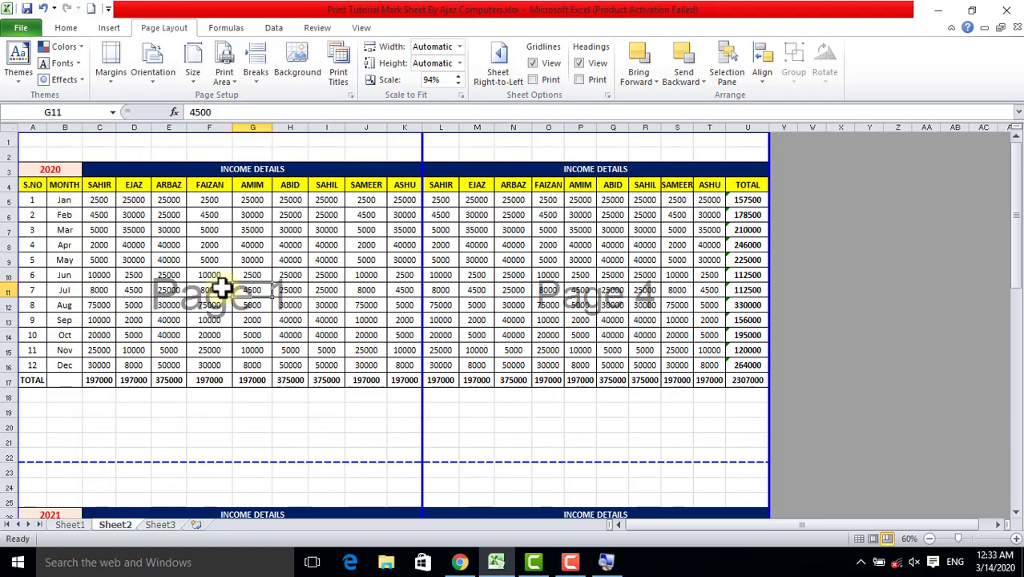
- Change the page order of Sheet2 to "Over, then down" in the Page Setup sheet options
click(339, 72)
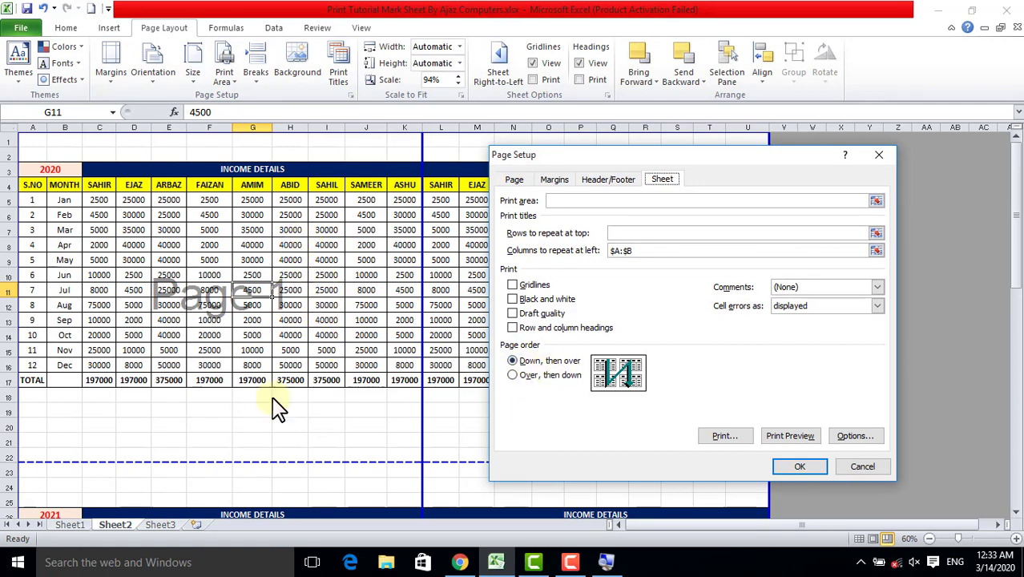
click(522, 377)
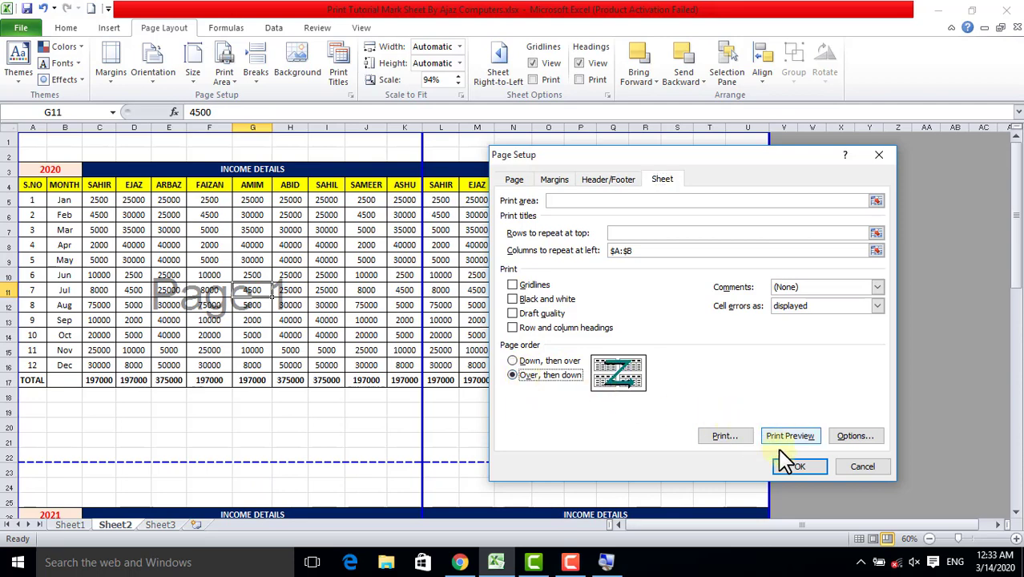
click(794, 468)
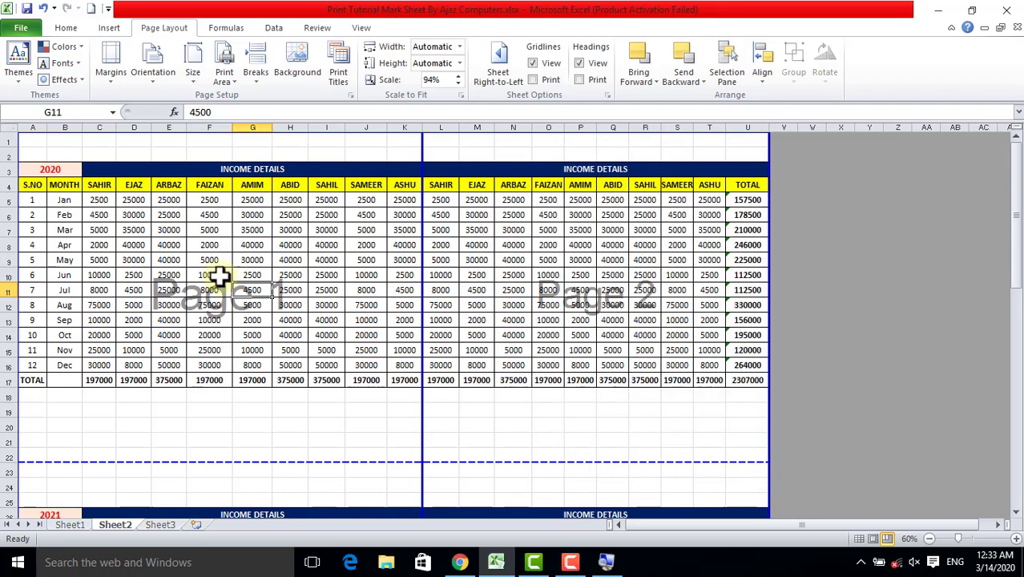
- Check the page numbering across the 2020, 2021 and 2022 income tables under the "Over, then down" order
click(209, 274)
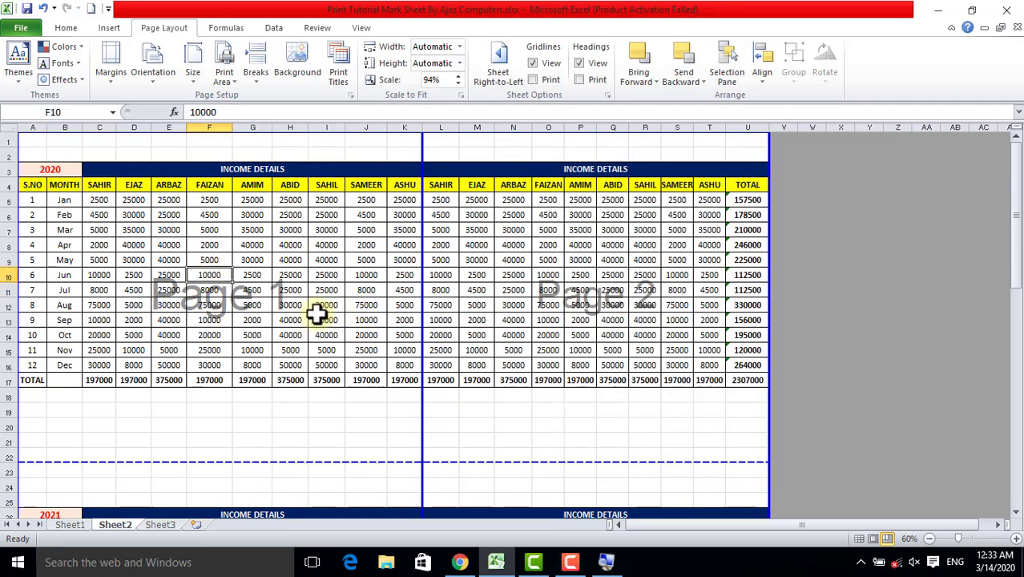
click(577, 292)
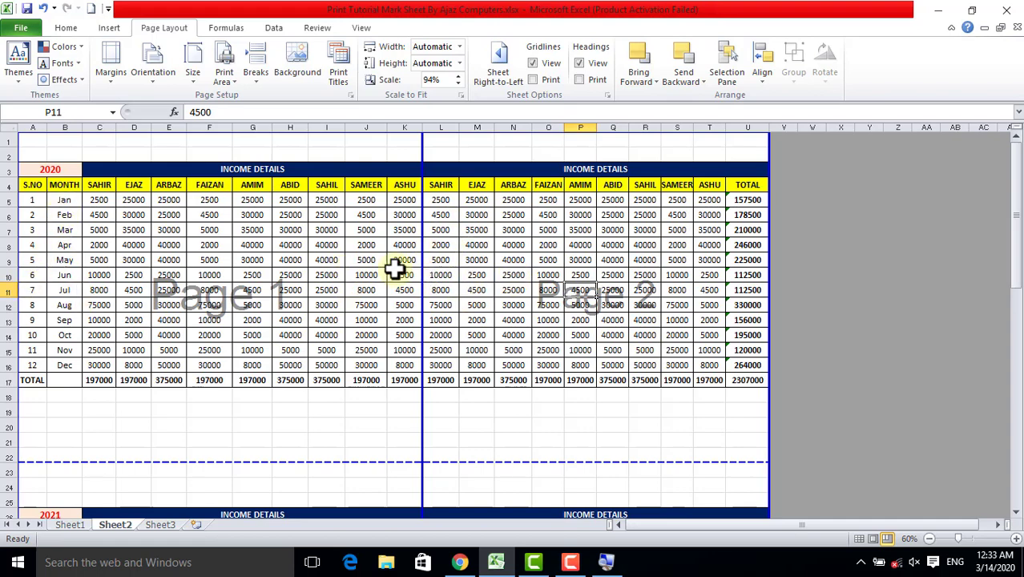
scroll(279, 297, down, 5)
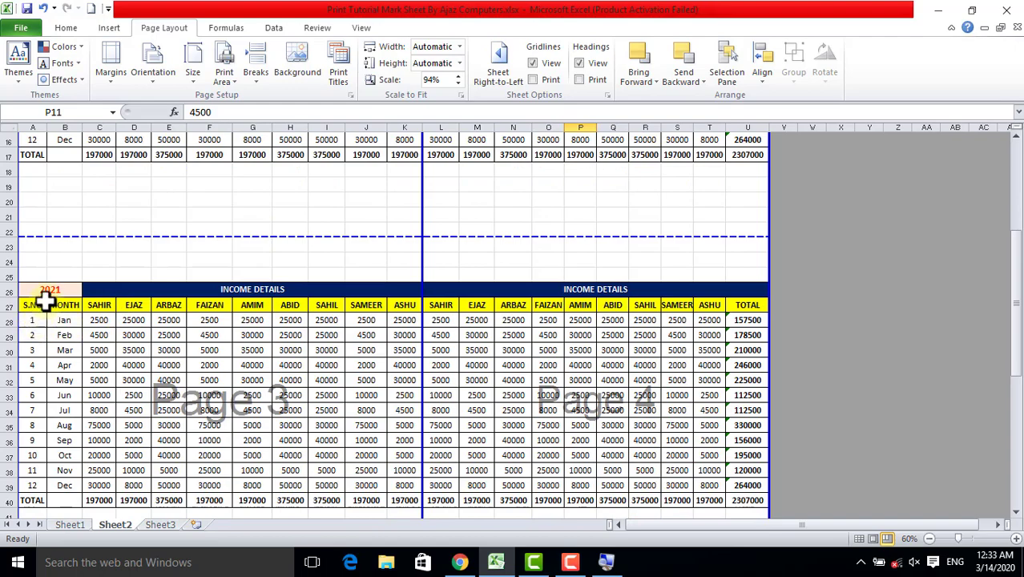
click(134, 365)
scroll(608, 391, down, 7)
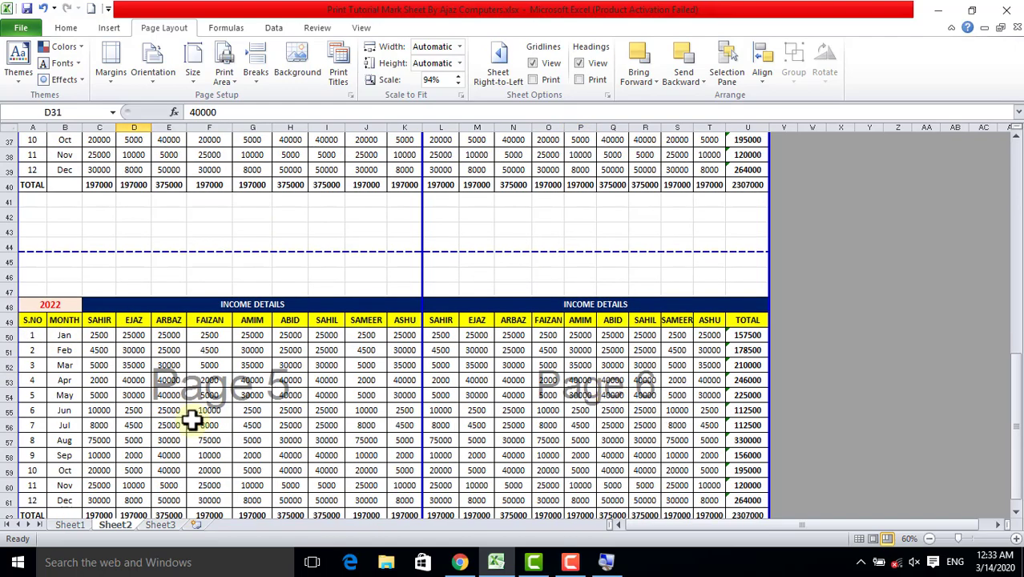
scroll(519, 418, up, 12)
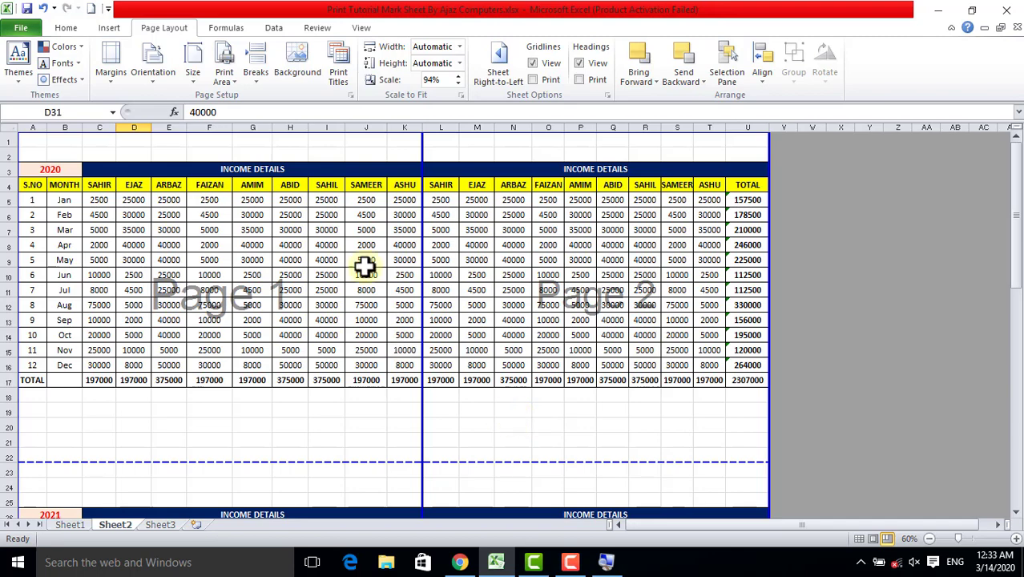
- Review the "Cell errors as" choices in Sheet2's Page Setup and close the dialog without changing anything
click(340, 71)
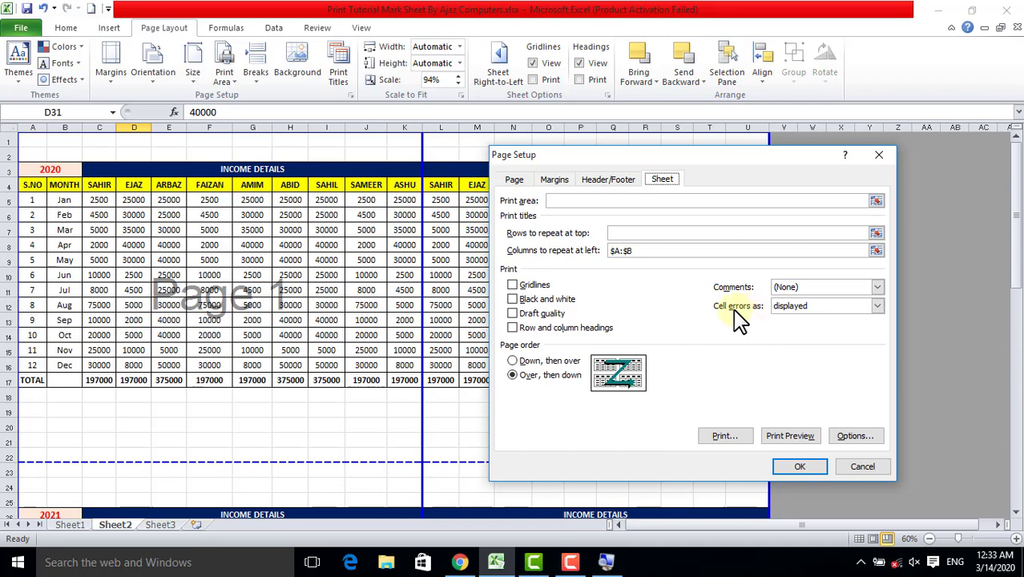
click(826, 307)
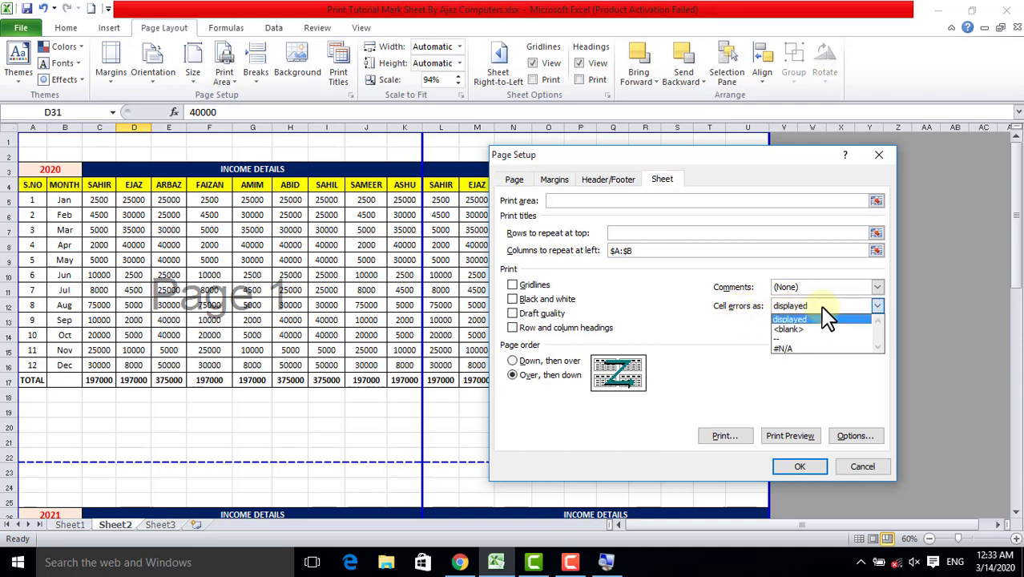
click(709, 298)
click(877, 157)
click(341, 288)
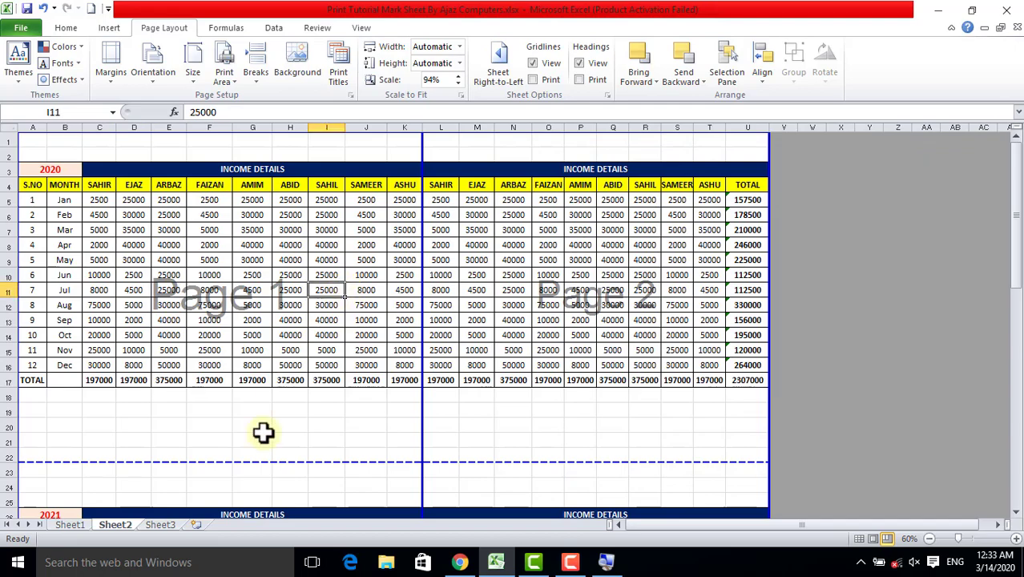
- Return to the mark sheet on Sheet1 and set its Page Break Preview zoom to 100%
click(70, 526)
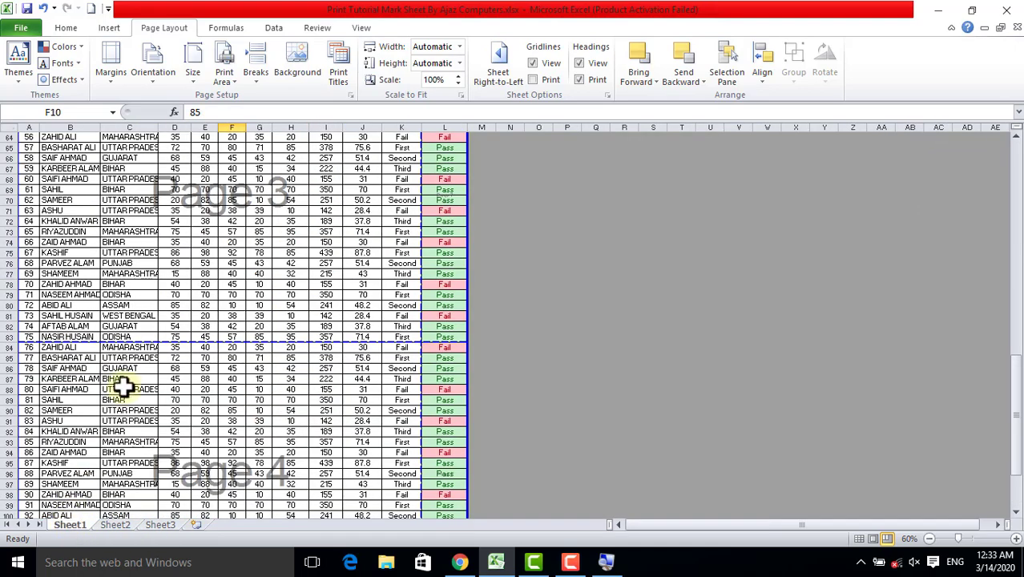
scroll(221, 246, up, 6)
scroll(241, 253, up, 2)
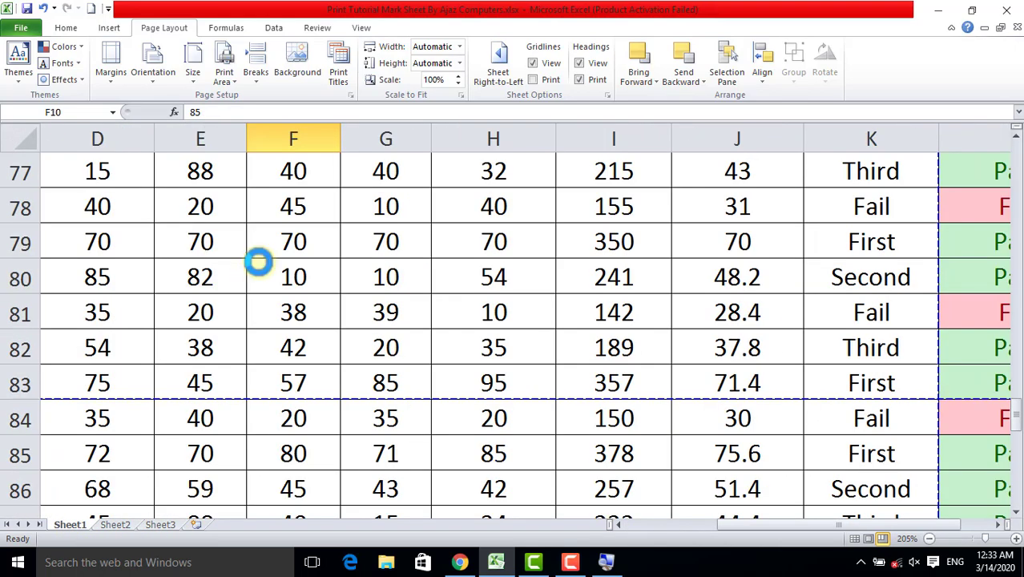
scroll(258, 258, down, 5)
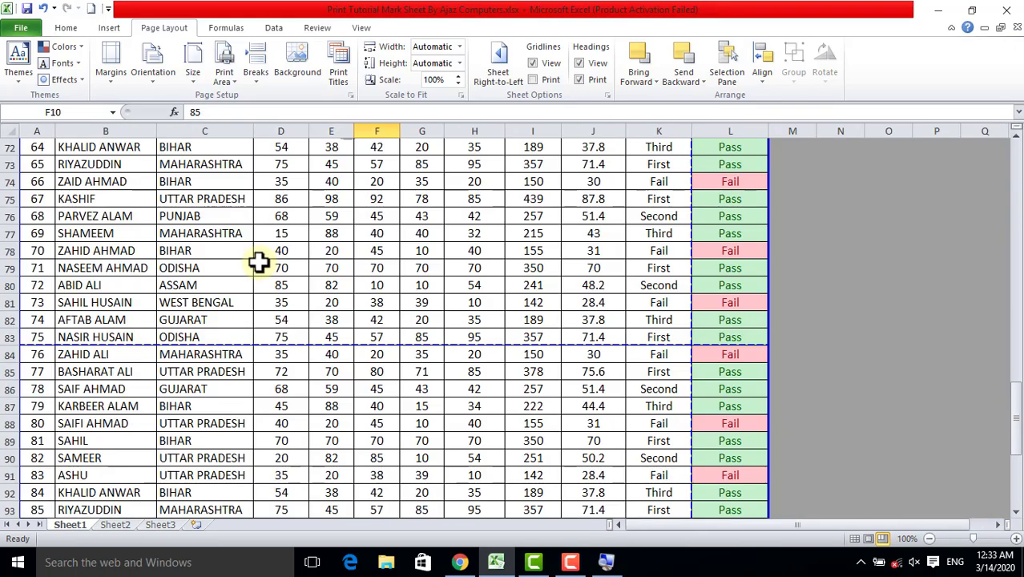
- Switch Sheet1 from Page Break Preview back to Normal view and return to the beginning of the mark sheet
click(854, 538)
scroll(359, 308, up, 20)
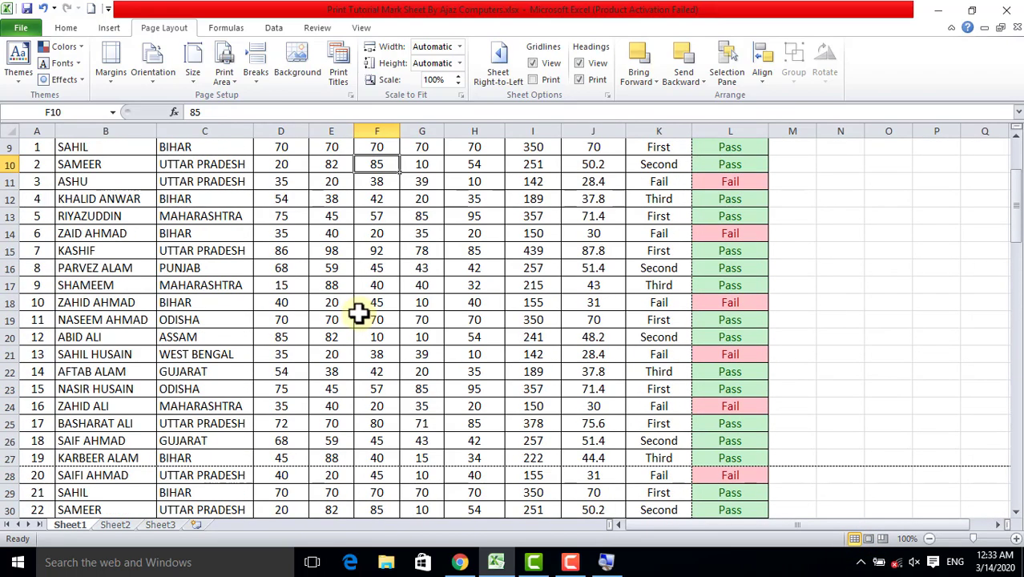
scroll(358, 314, up, 3)
- Enter the invalid formula =KLASJKLS in cell C14 of the State column and fill it down to C19
click(168, 382)
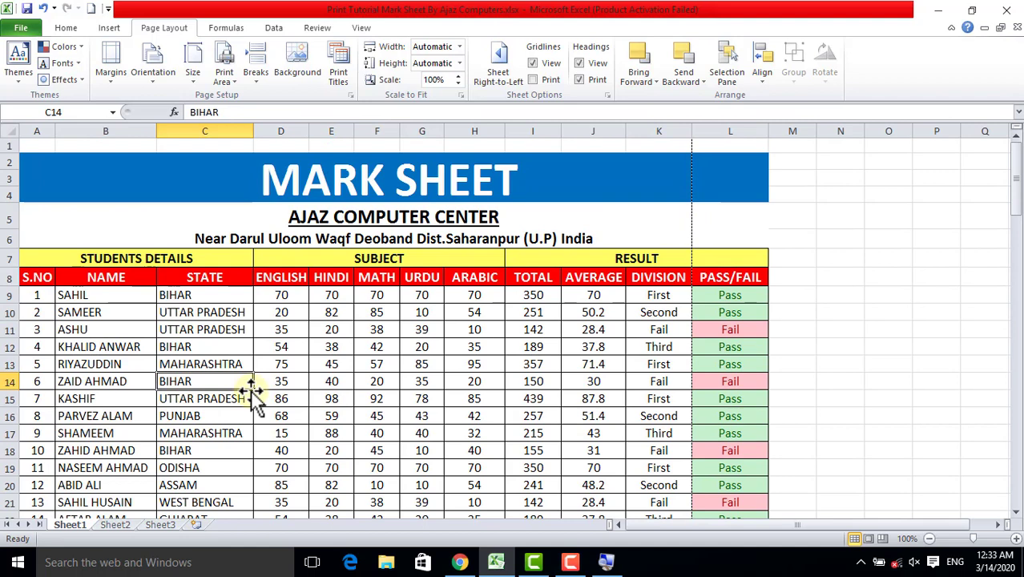
text(=KLASJKLS)
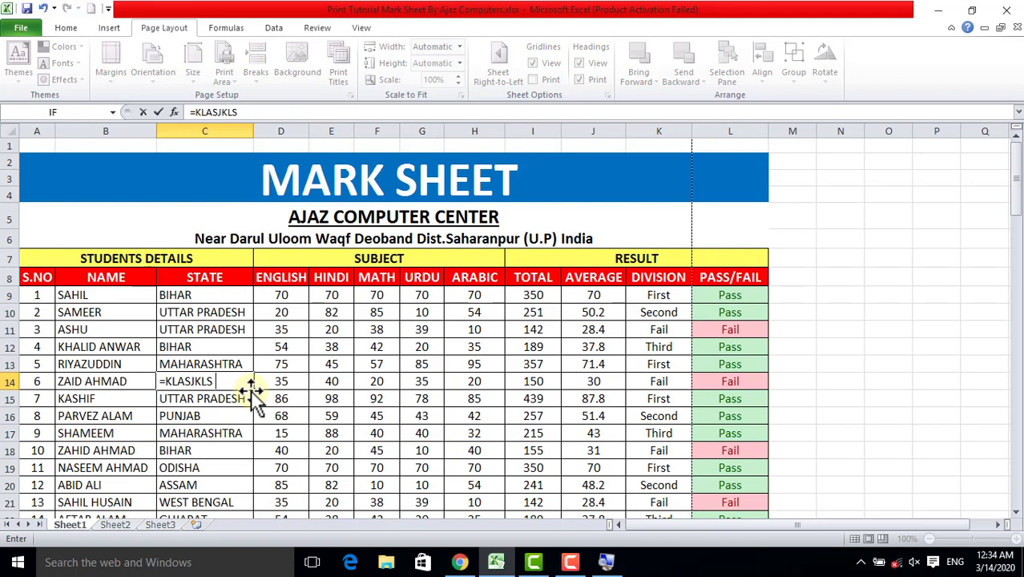
key(Tab)
key(shift+Tab)
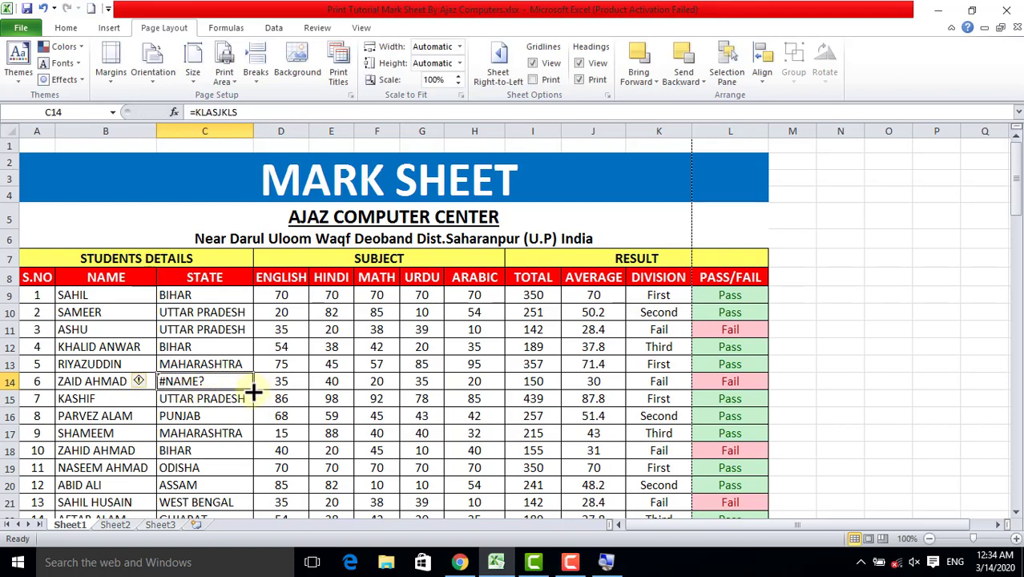
drag(253, 392, 253, 471)
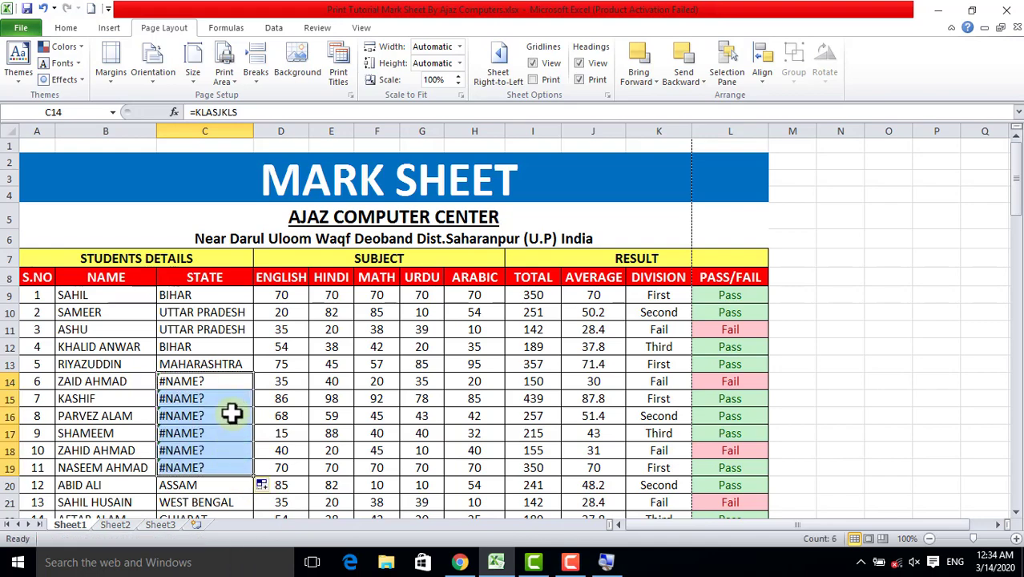
- Set Sheet1's cell errors to print as <blank> in the Page Setup sheet options
scroll(232, 413, down, 2)
scroll(245, 401, up, 1)
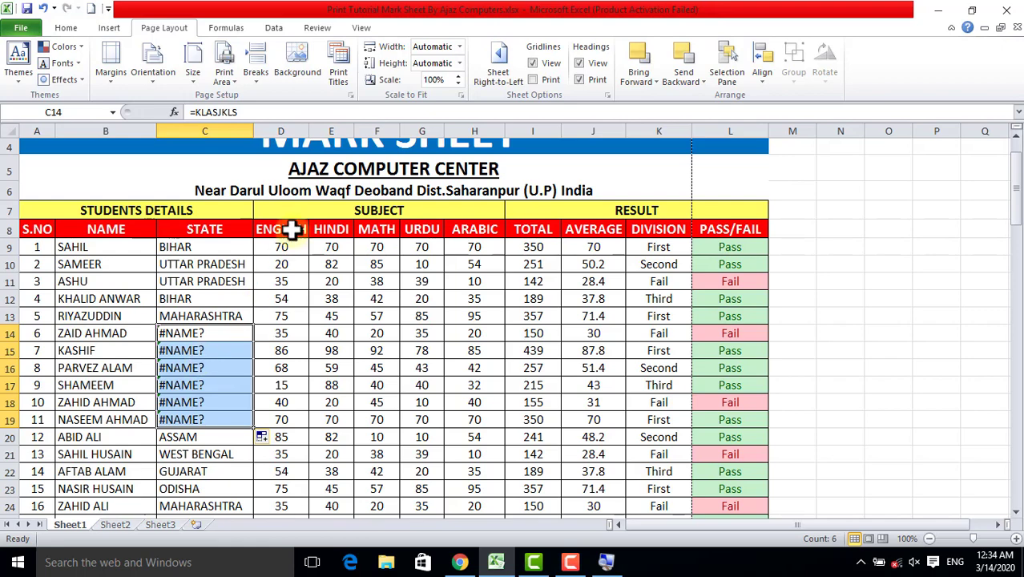
click(346, 68)
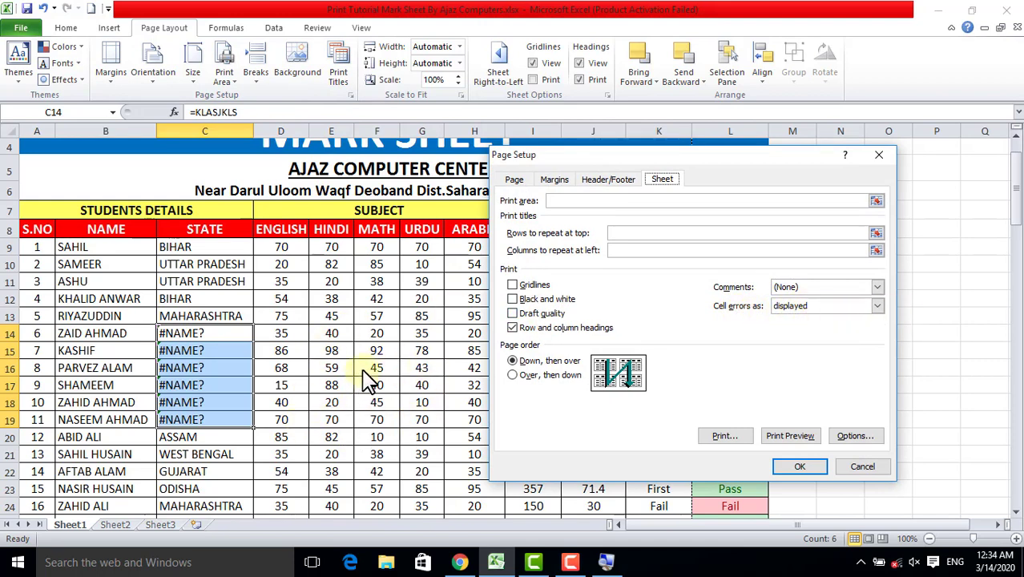
click(876, 307)
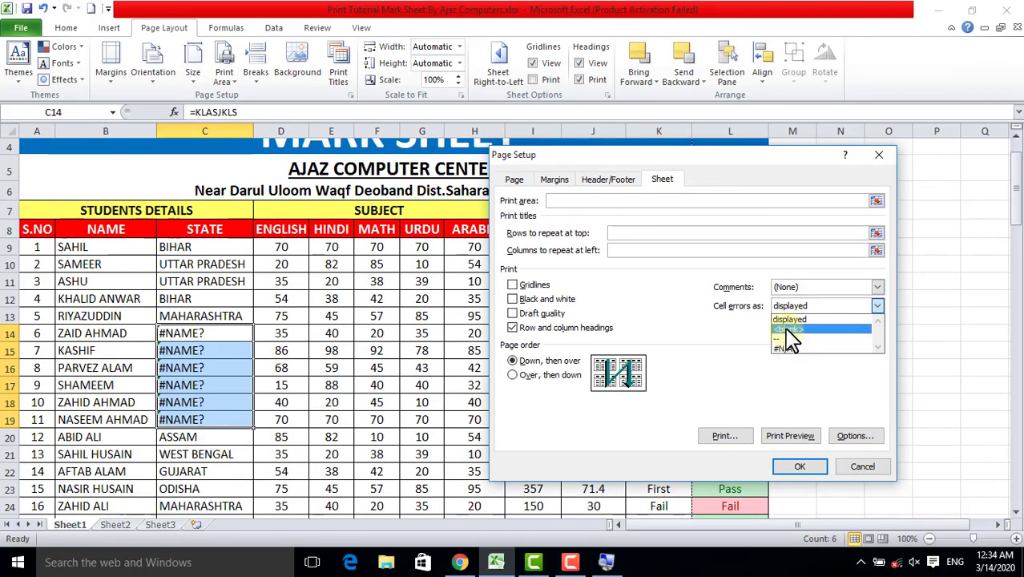
click(786, 330)
click(800, 469)
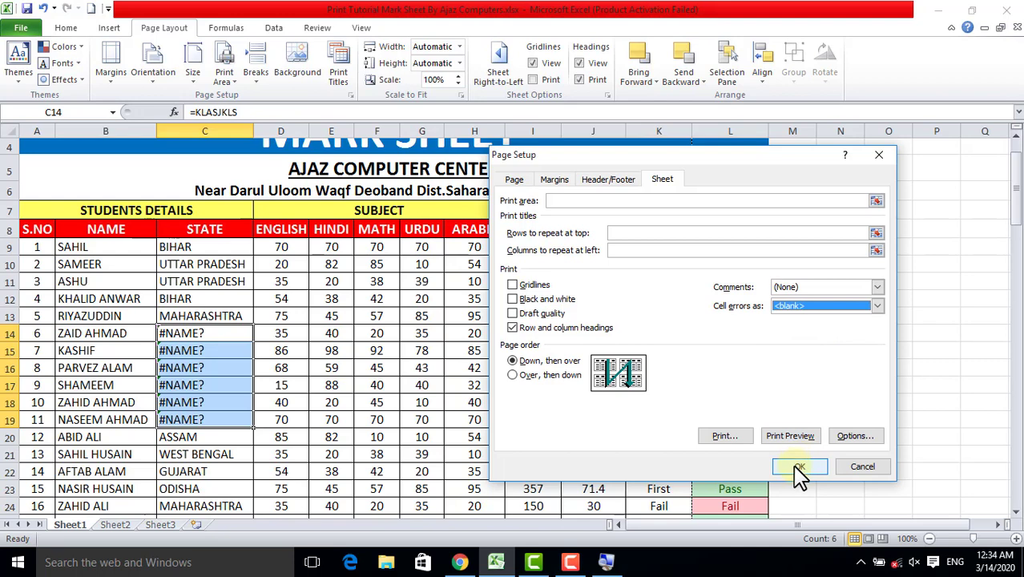
- Check how the State column's error cells appear in the print preview, and return to the mark sheet
click(409, 362)
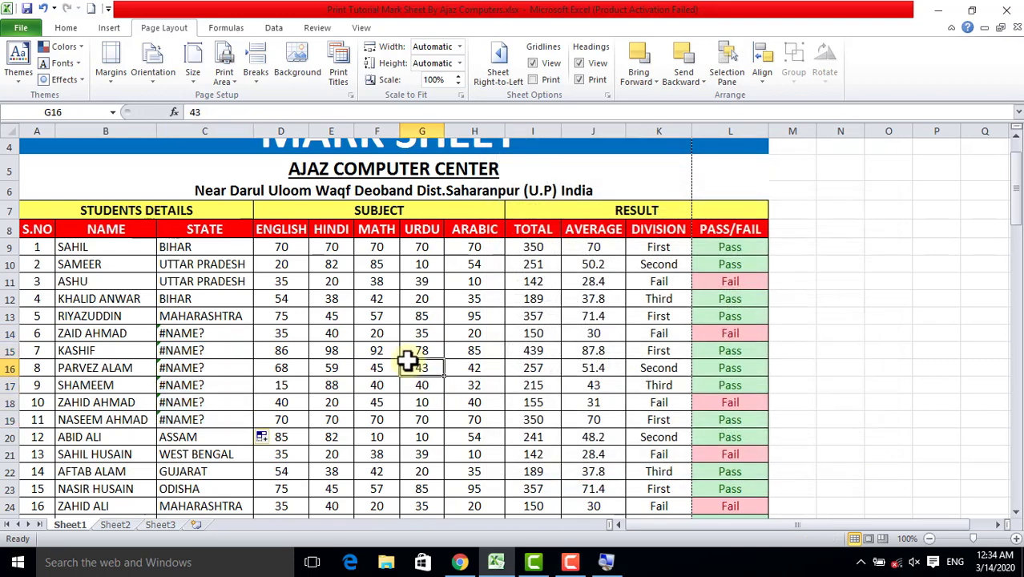
key(ctrl+p)
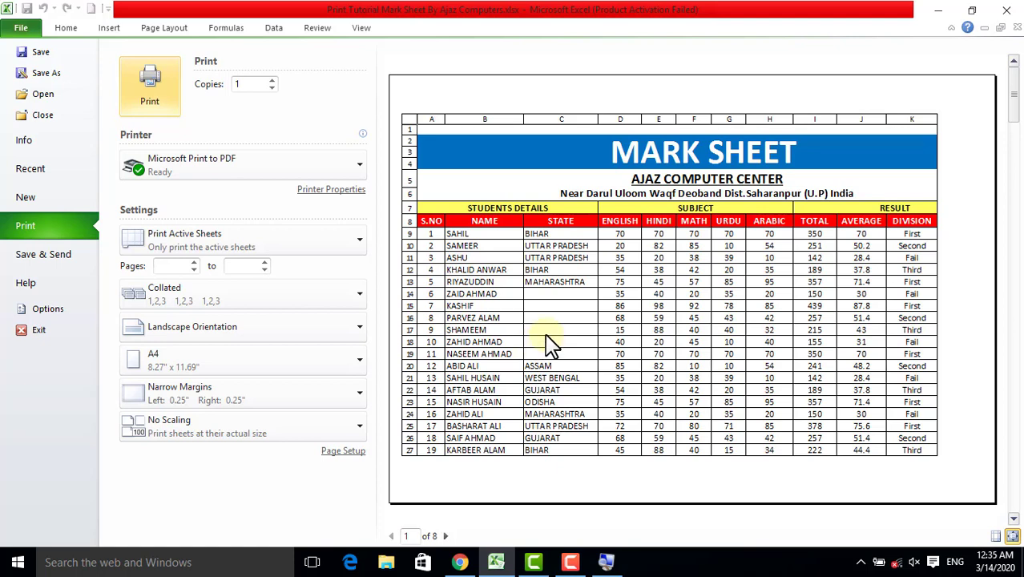
key(Escape)
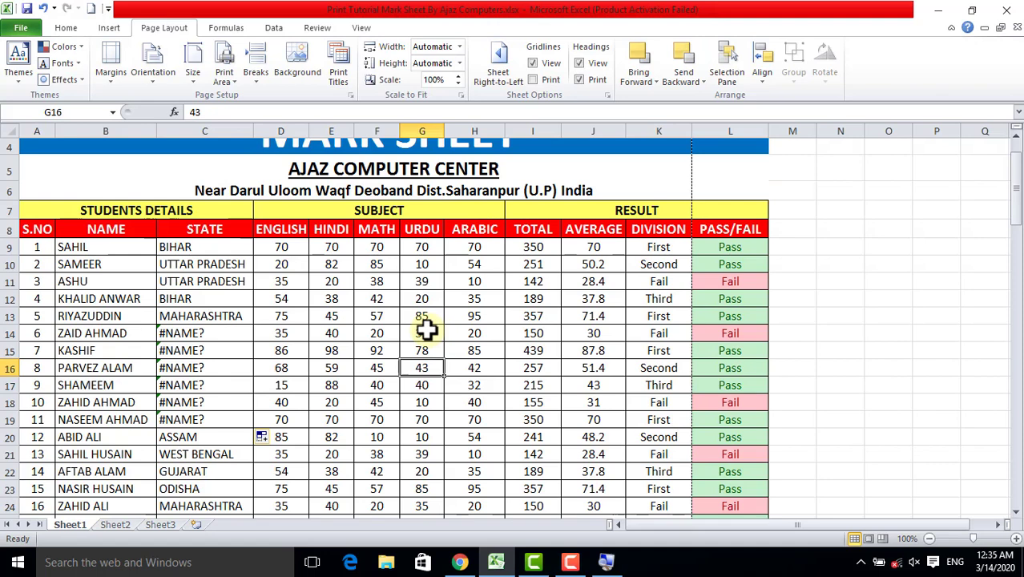
scroll(426, 329, up, 1)
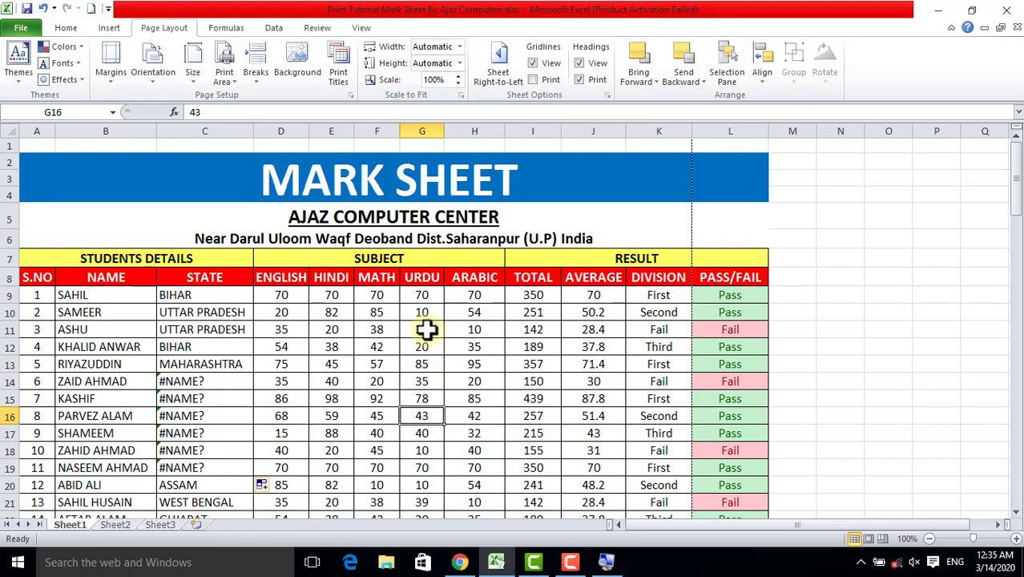
- Switch to Chrome and show the header of the Ajaz Computers YouTube channel page
click(460, 562)
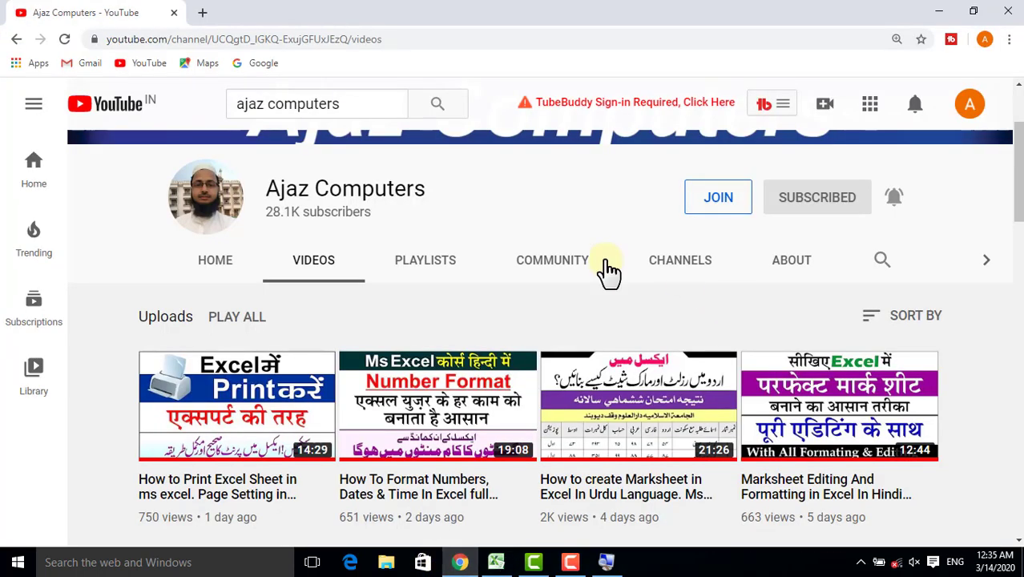
scroll(617, 270, up, 2)
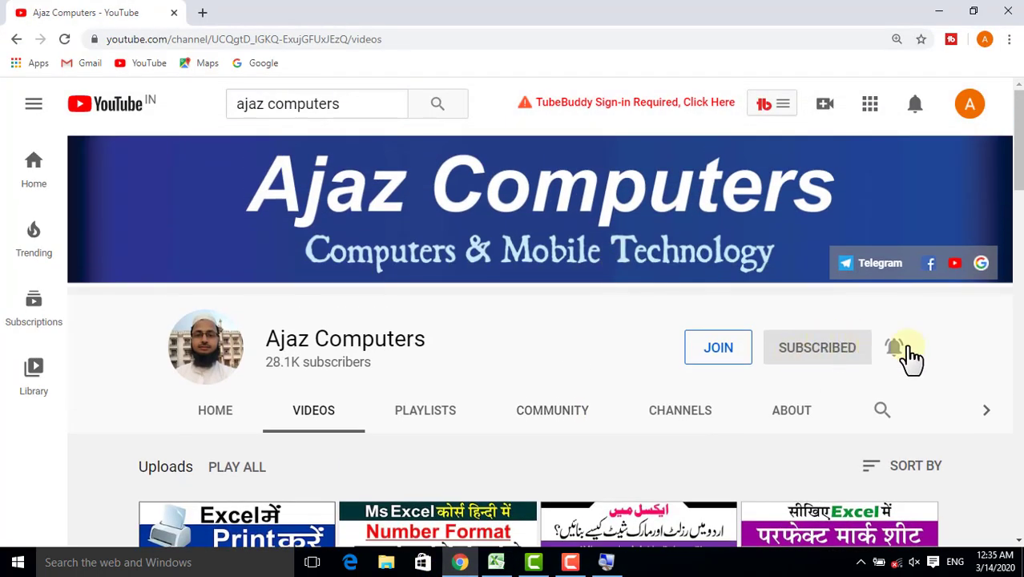